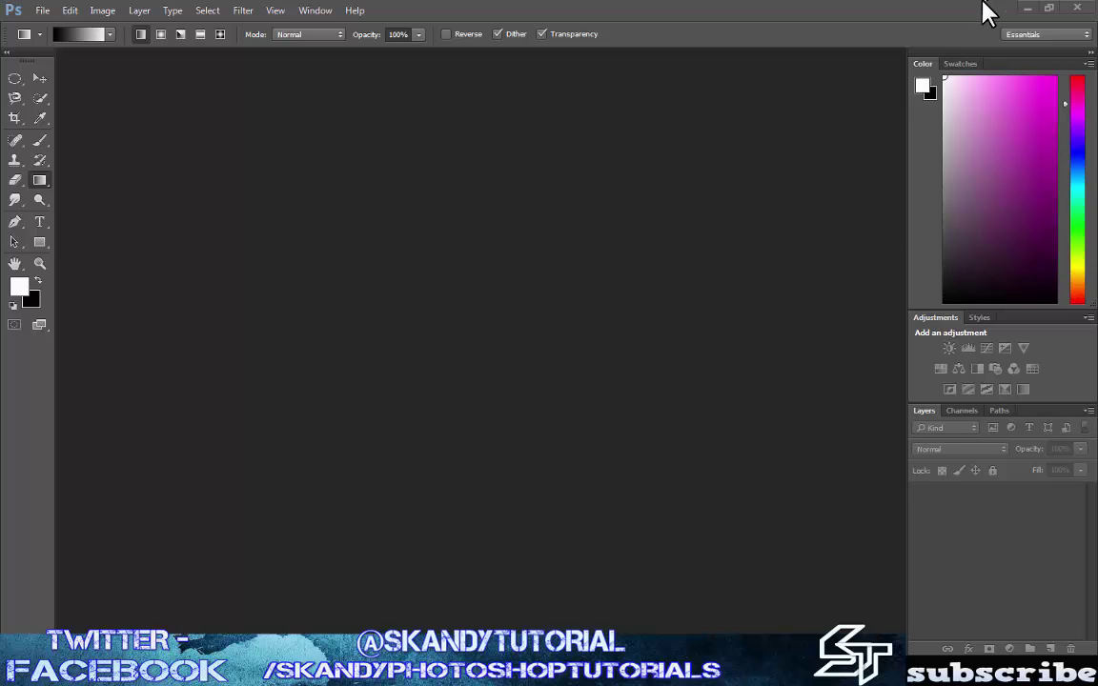
# Open the wood texture image from the desktop in Photoshop and convert its Background into a regular layer named Layer 0.
pyautogui.click(1025, 7)
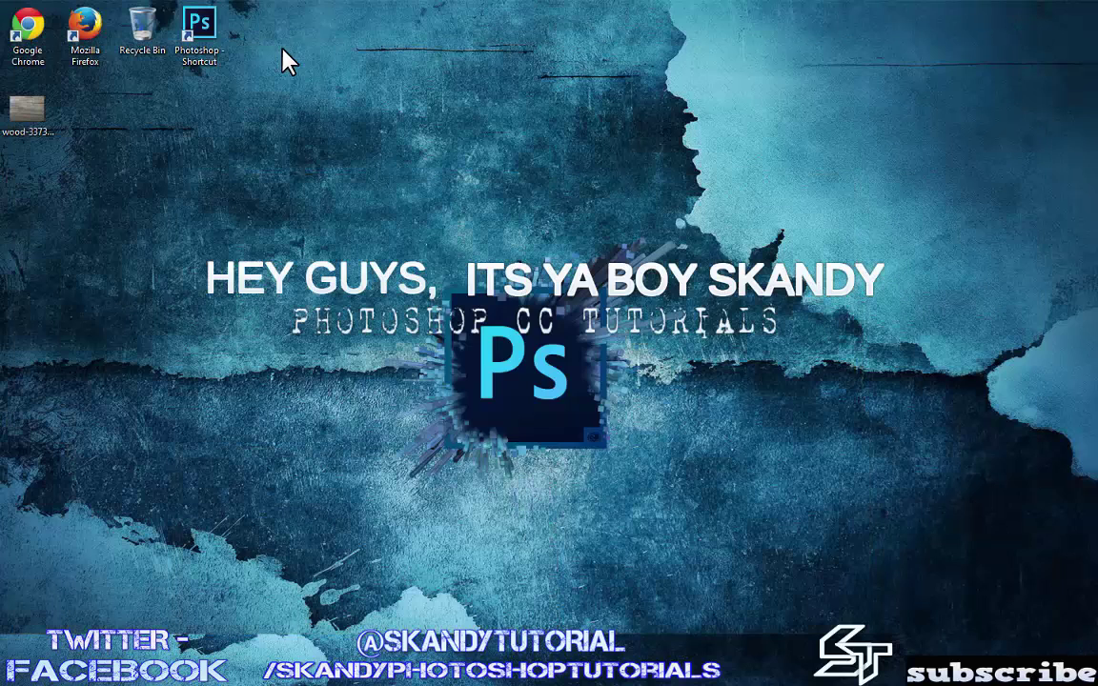
pyautogui.moveTo(30, 111); pyautogui.dragTo(400, 350)
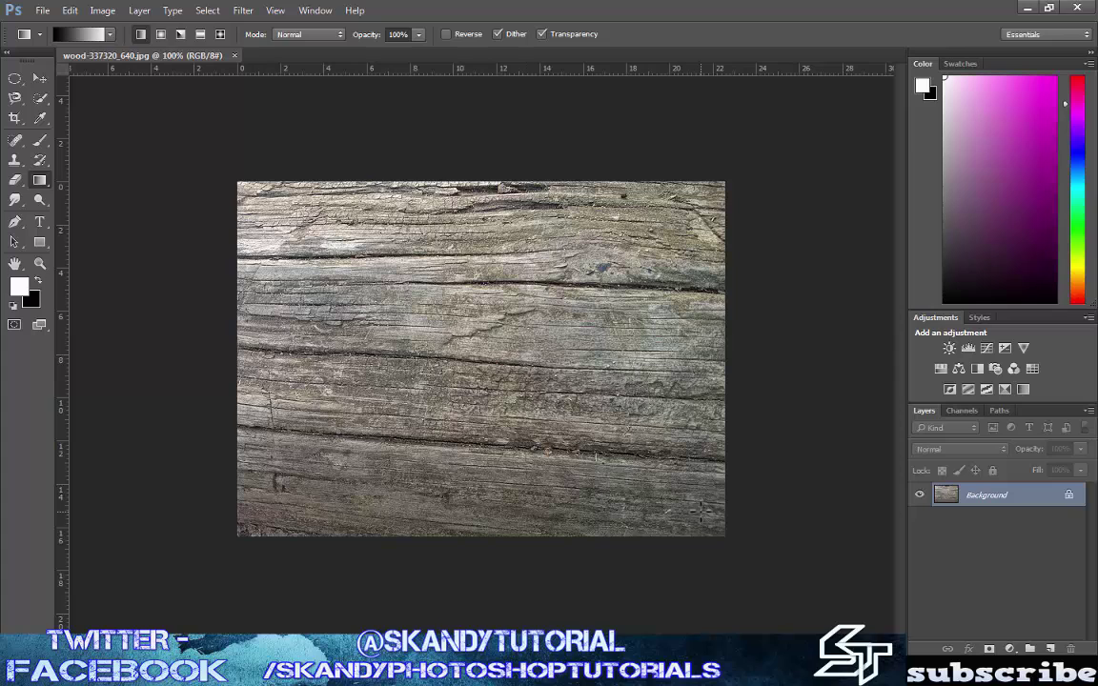
pyautogui.doubleClick(993, 502)
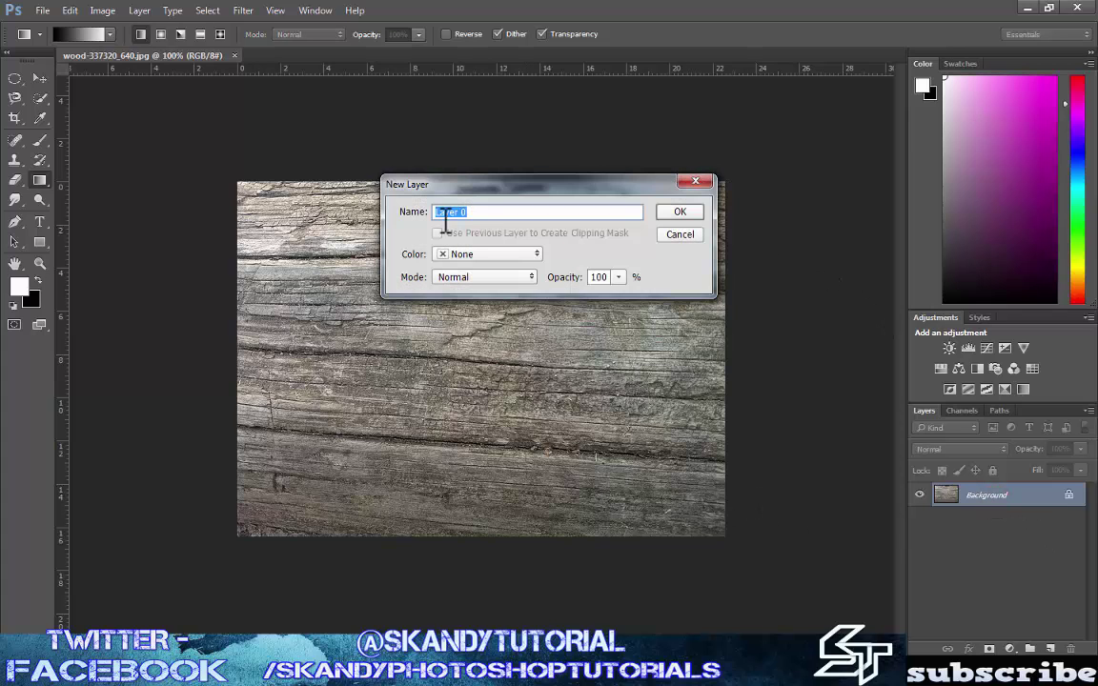
pyautogui.click(680, 213)
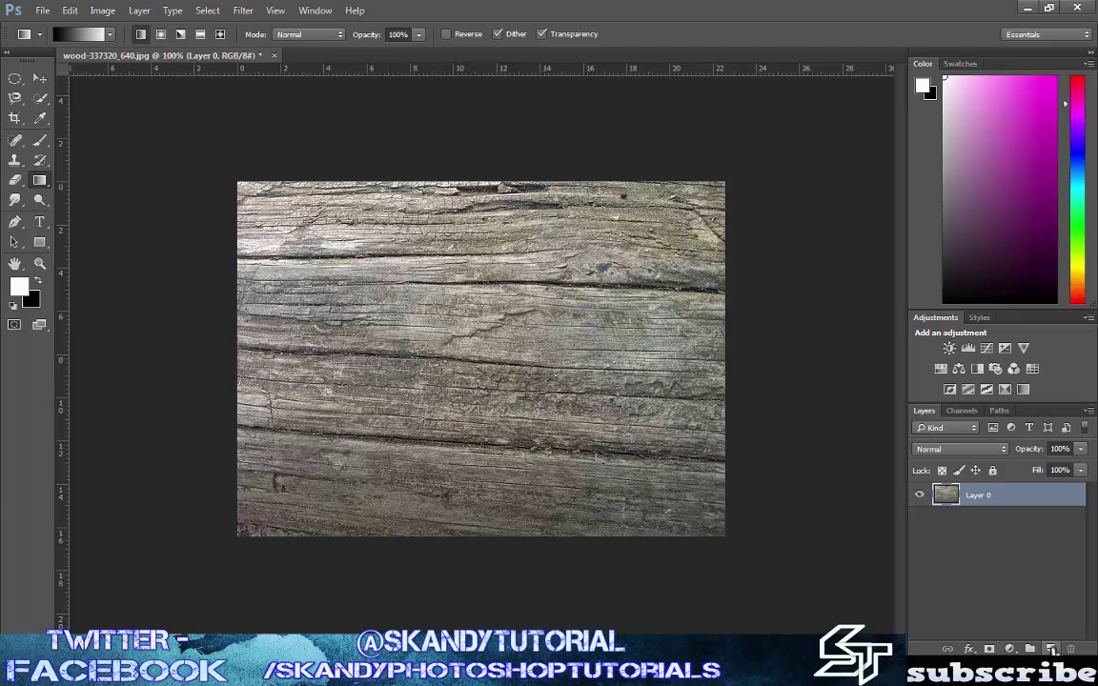
# Add a new layer above the wood texture and name it "water drops".
pyautogui.click(1051, 648)
pyautogui.doubleClick(980, 496)
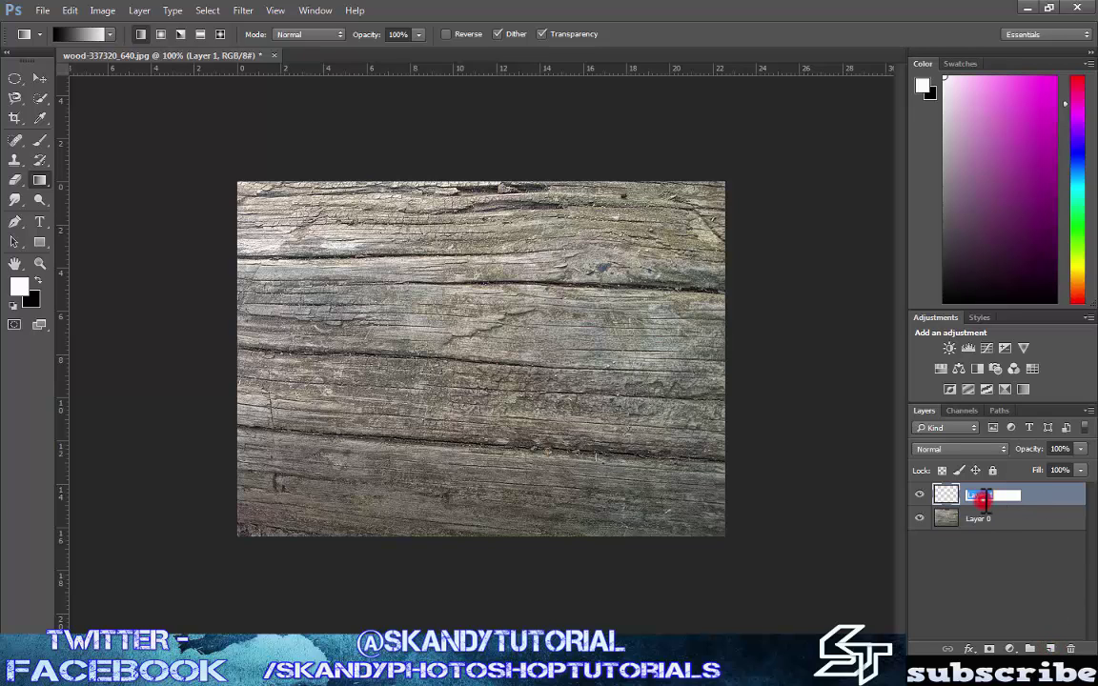
pyautogui.write('wate')
pyautogui.press('Return')
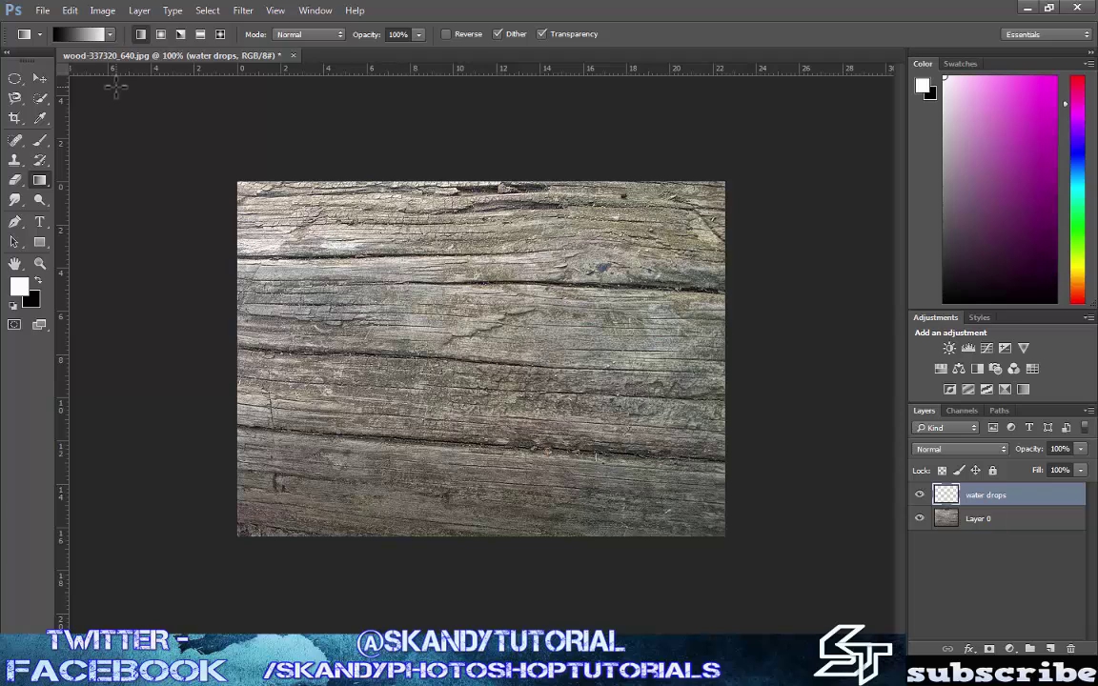
# Make a small, nearly circular selection just above the centre of the wood image with the Elliptical Marquee tool.
pyautogui.click(16, 81)
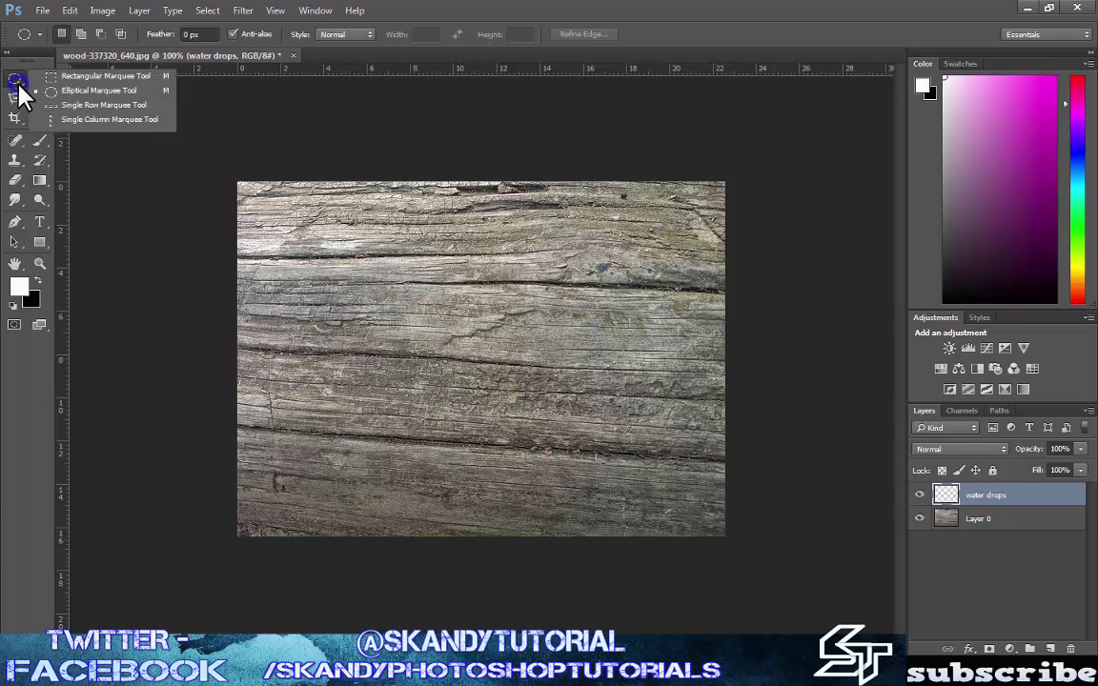
pyautogui.click(88, 75)
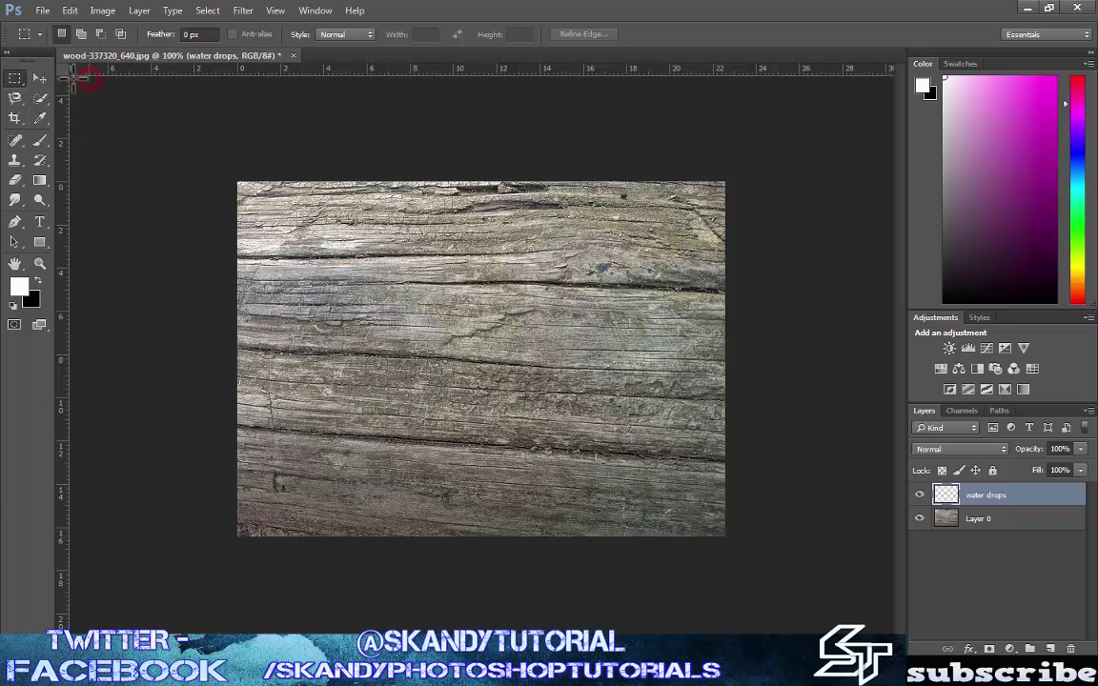
pyautogui.click(17, 82)
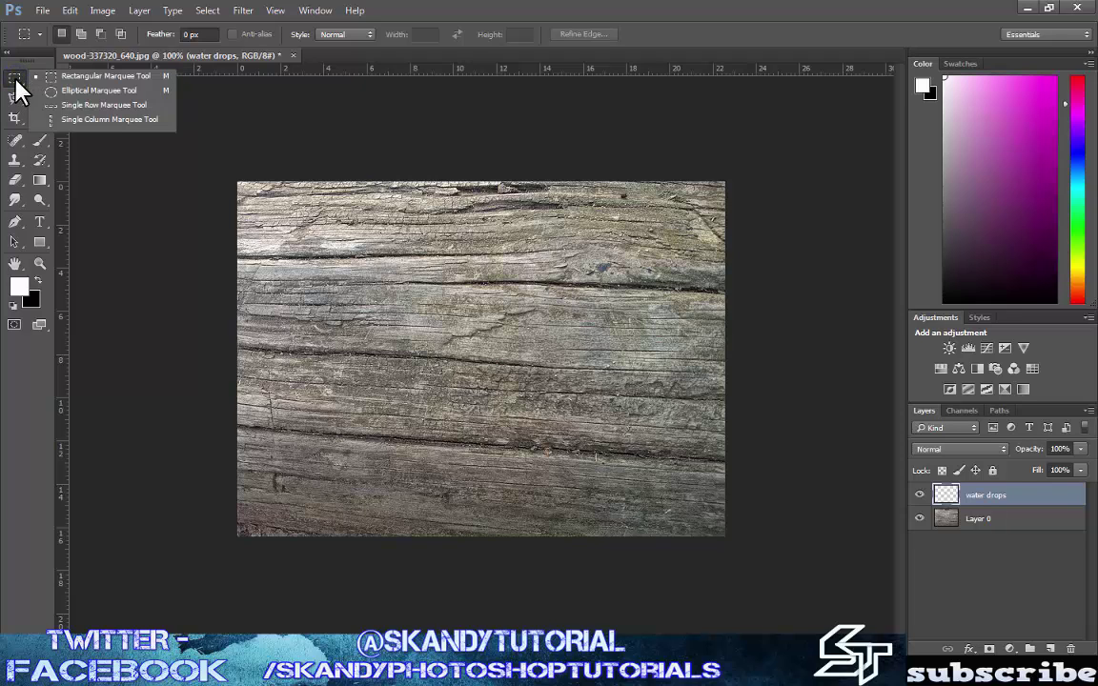
pyautogui.click(81, 92)
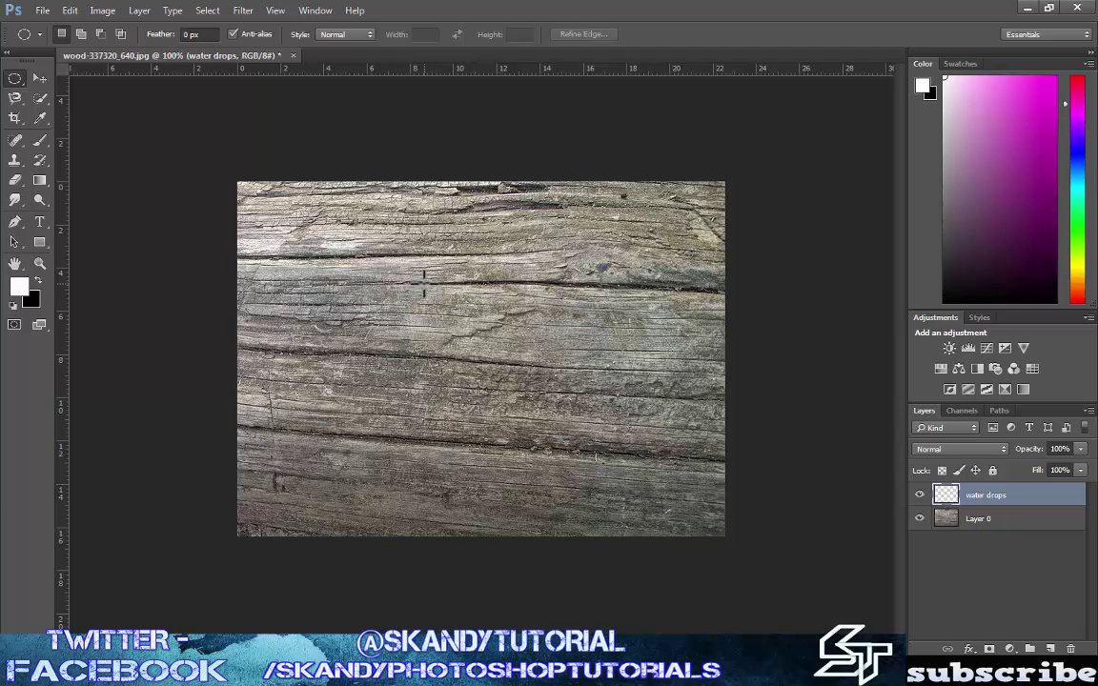
pyautogui.moveTo(418, 293); pyautogui.dragTo(466, 339)
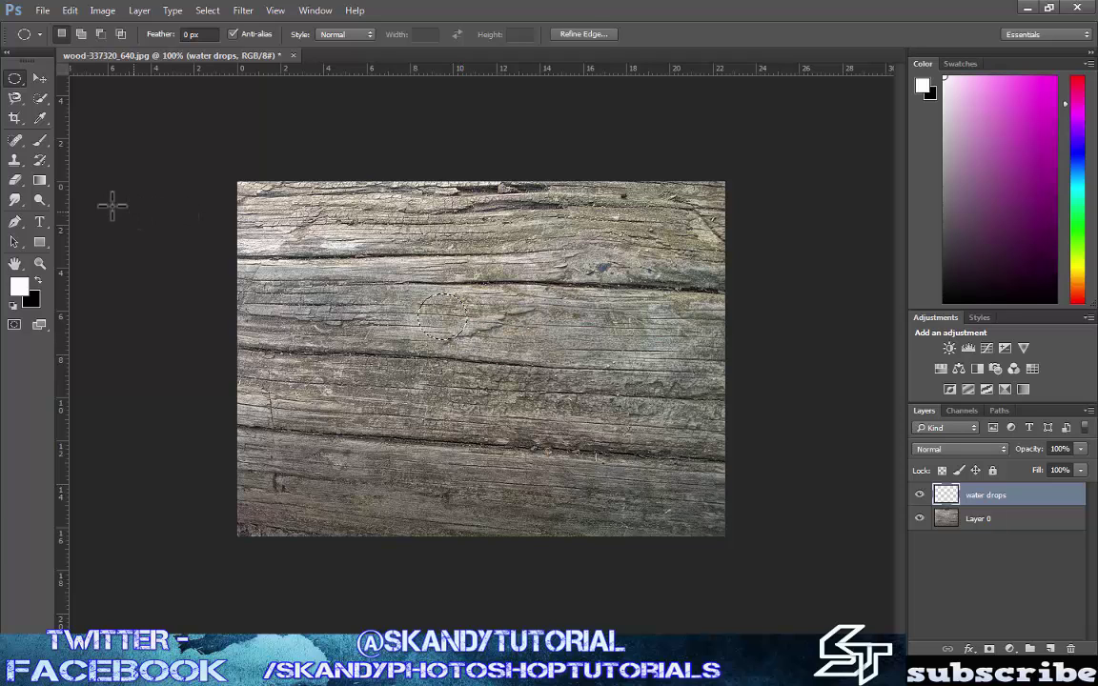
# Set up the Gradient tool with the solid Black, White gradient.
pyautogui.click(40, 182)
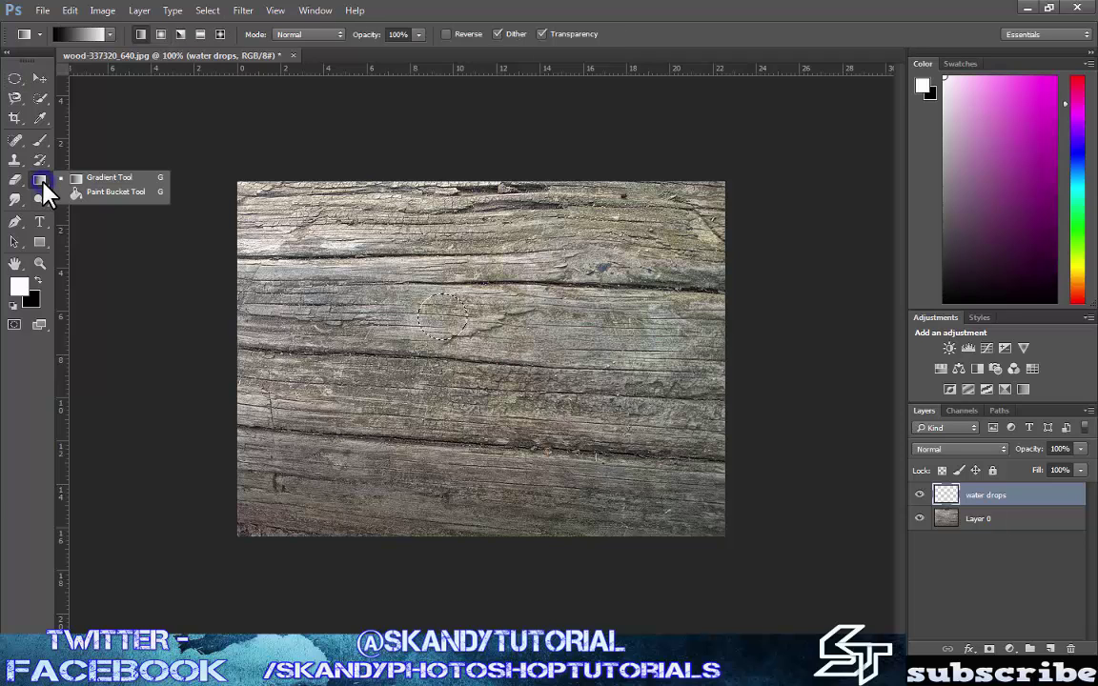
pyautogui.click(105, 192)
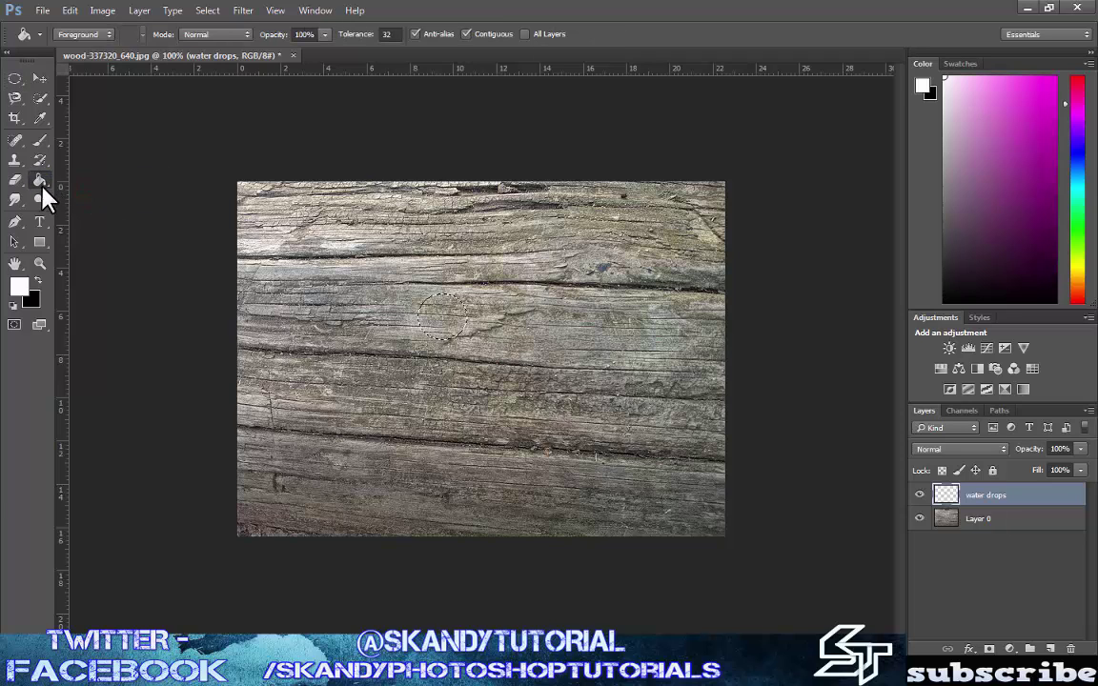
pyautogui.click(42, 184)
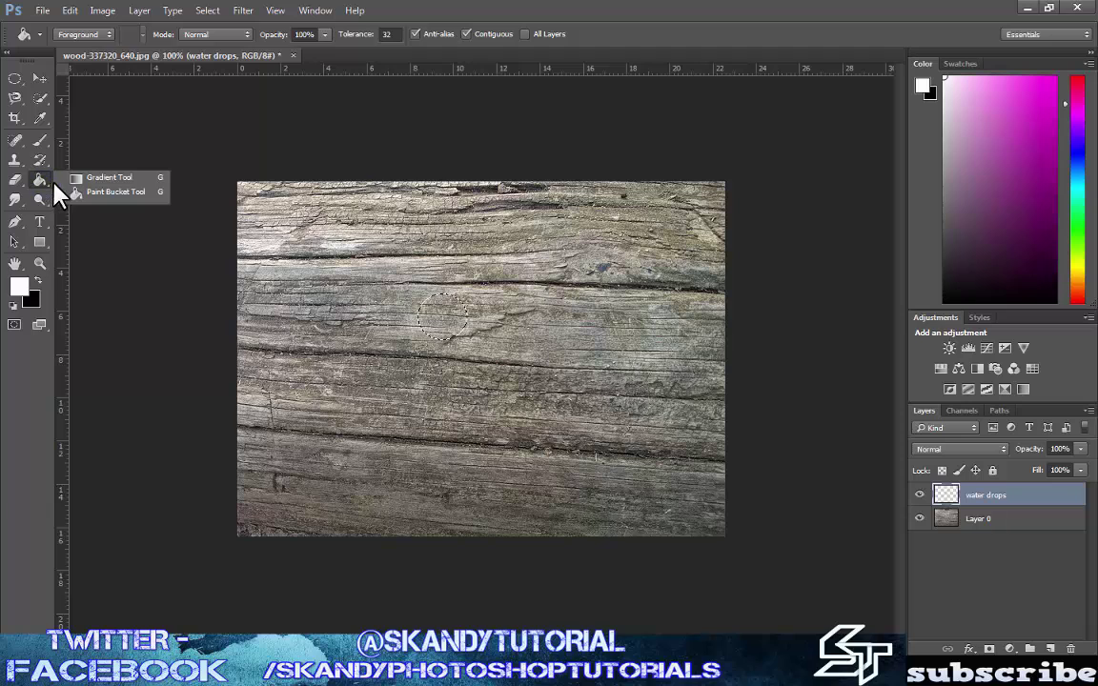
pyautogui.click(91, 178)
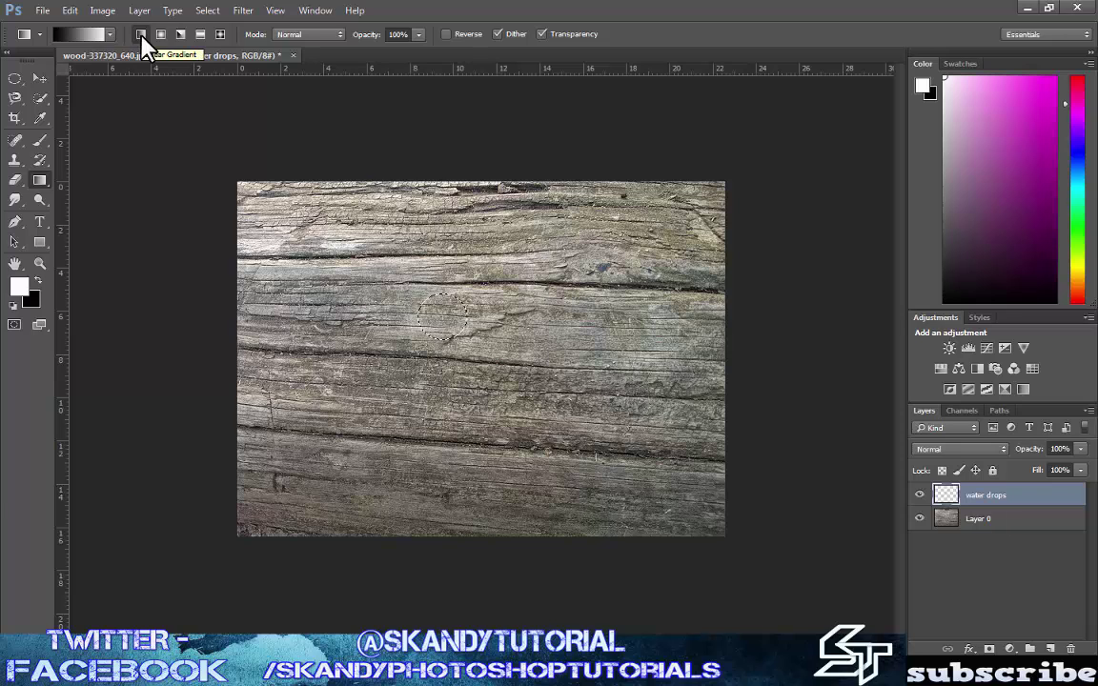
pyautogui.click(88, 40)
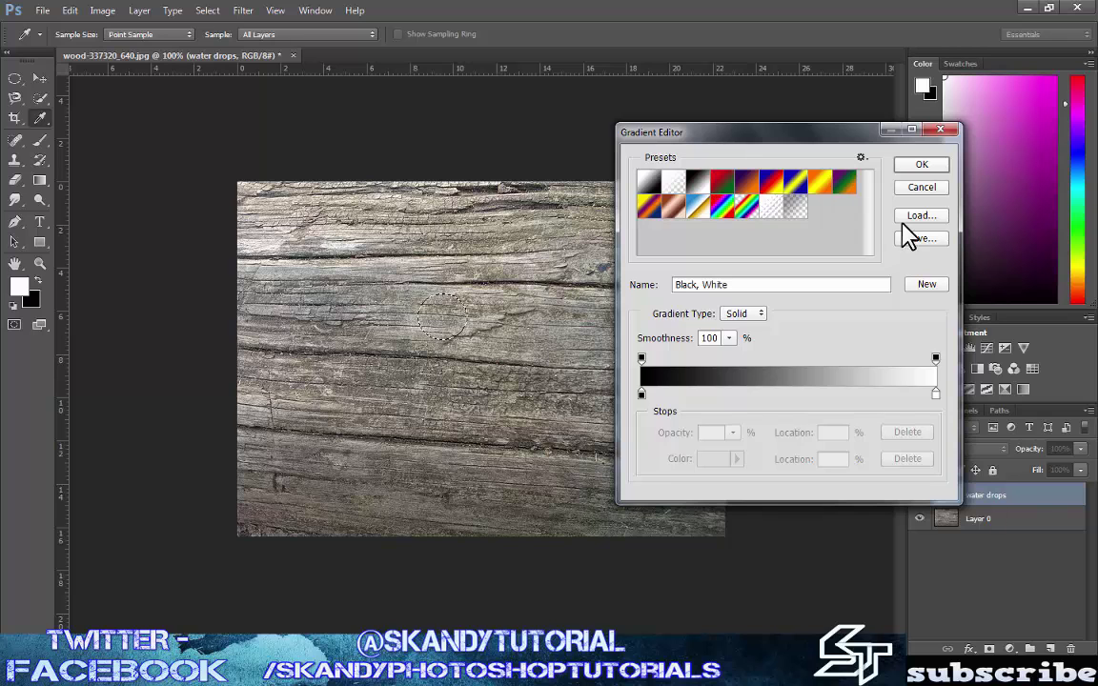
pyautogui.click(921, 168)
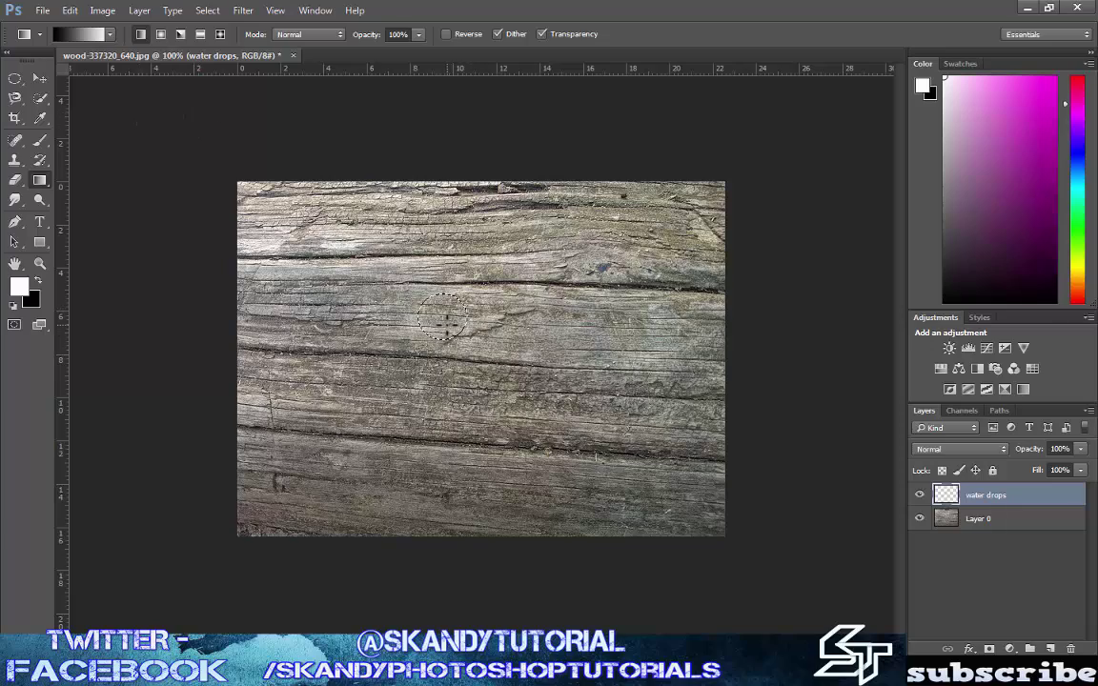
# Fill the circular selection with a linear gradient from black at its lower-right edge to white at its upper-left edge, and deselect it.
pyautogui.scroll(6, 410, 283)
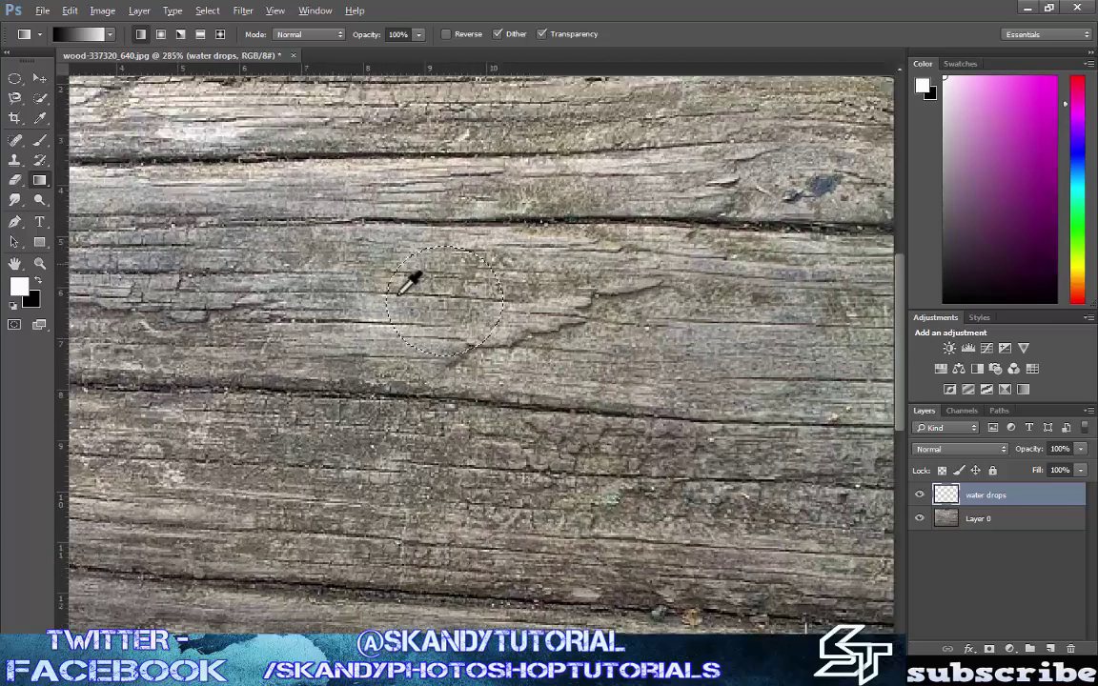
pyautogui.scroll(1, 417, 283)
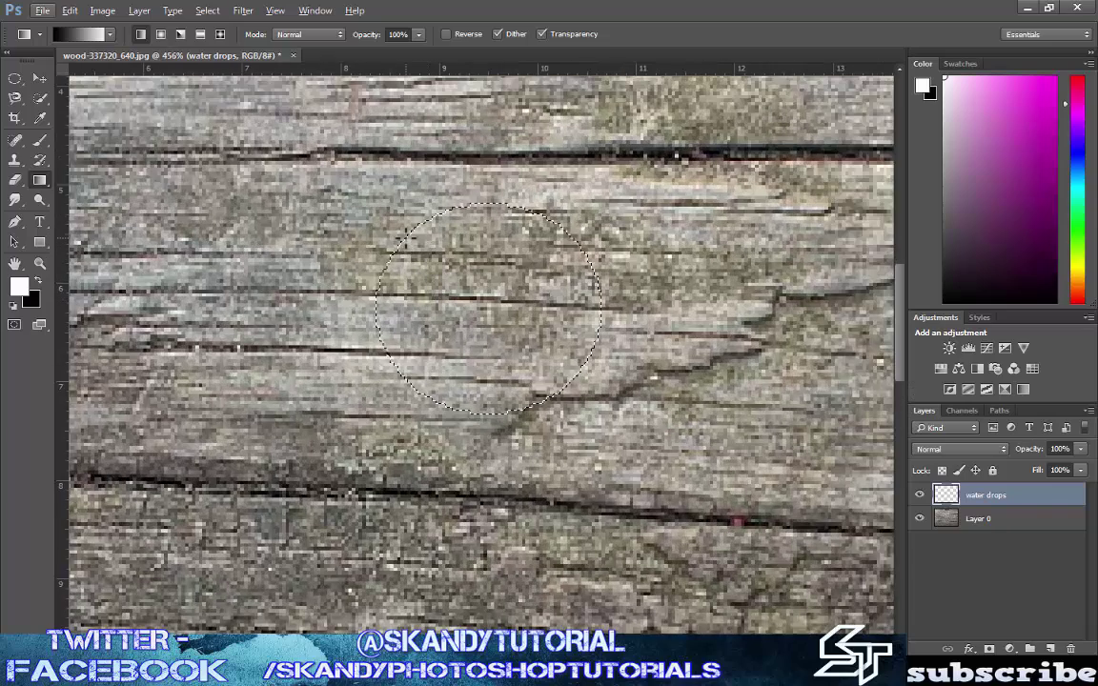
pyautogui.moveTo(405, 237); pyautogui.dragTo(563, 386)
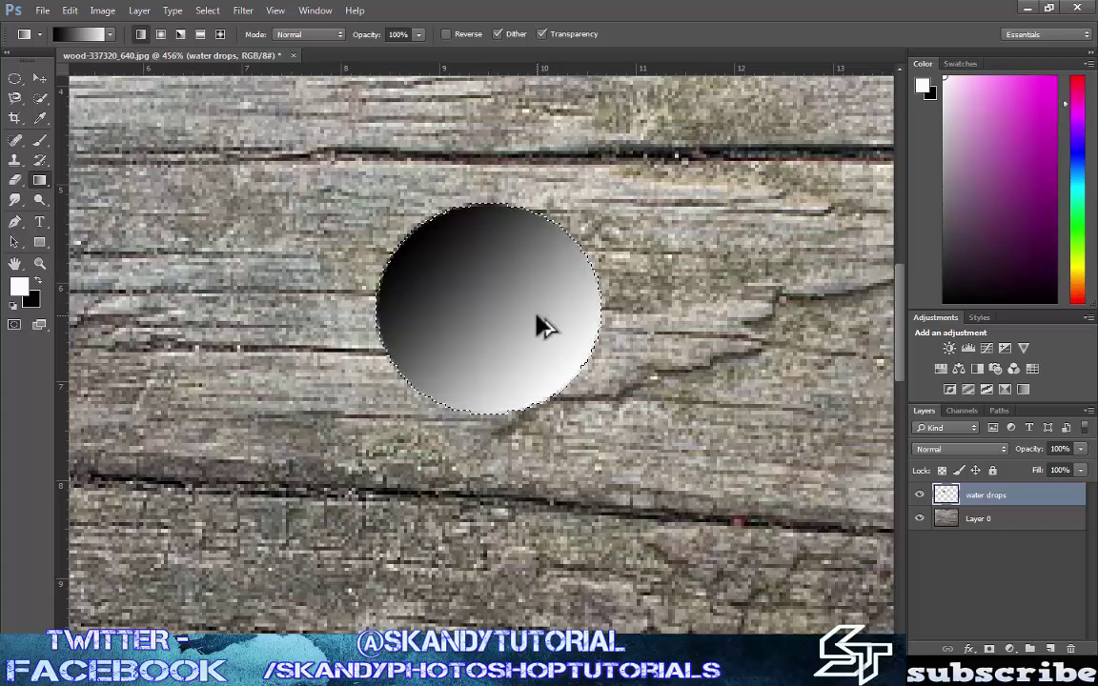
pyautogui.hotkey('ctrl', 'z')
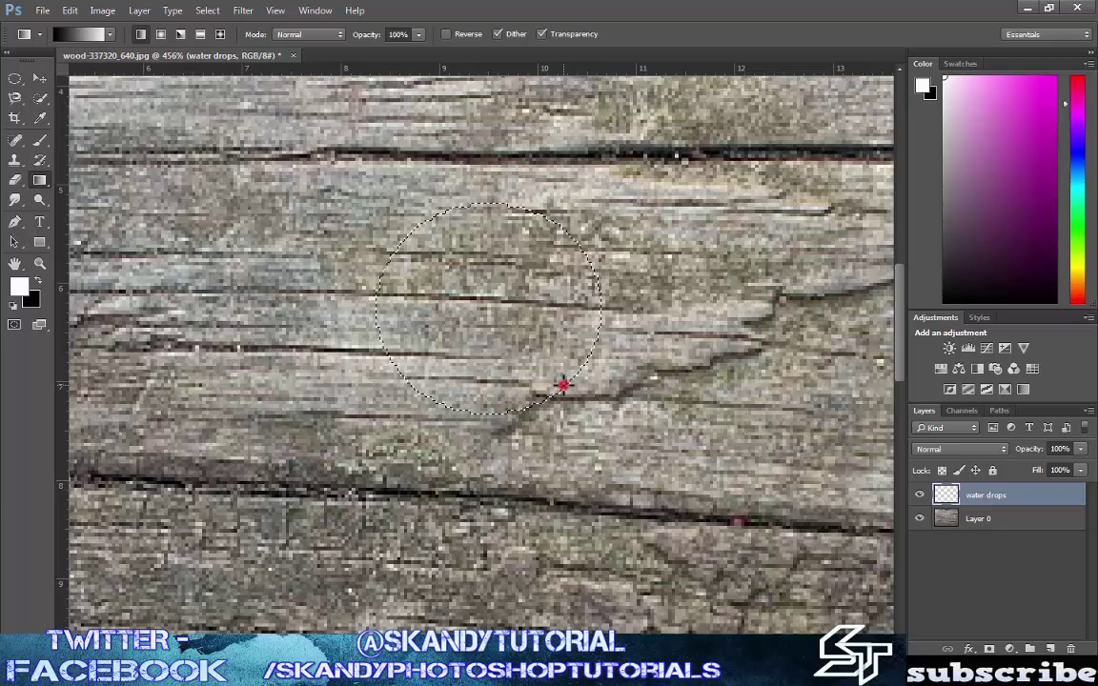
pyautogui.moveTo(562, 385); pyautogui.dragTo(412, 238)
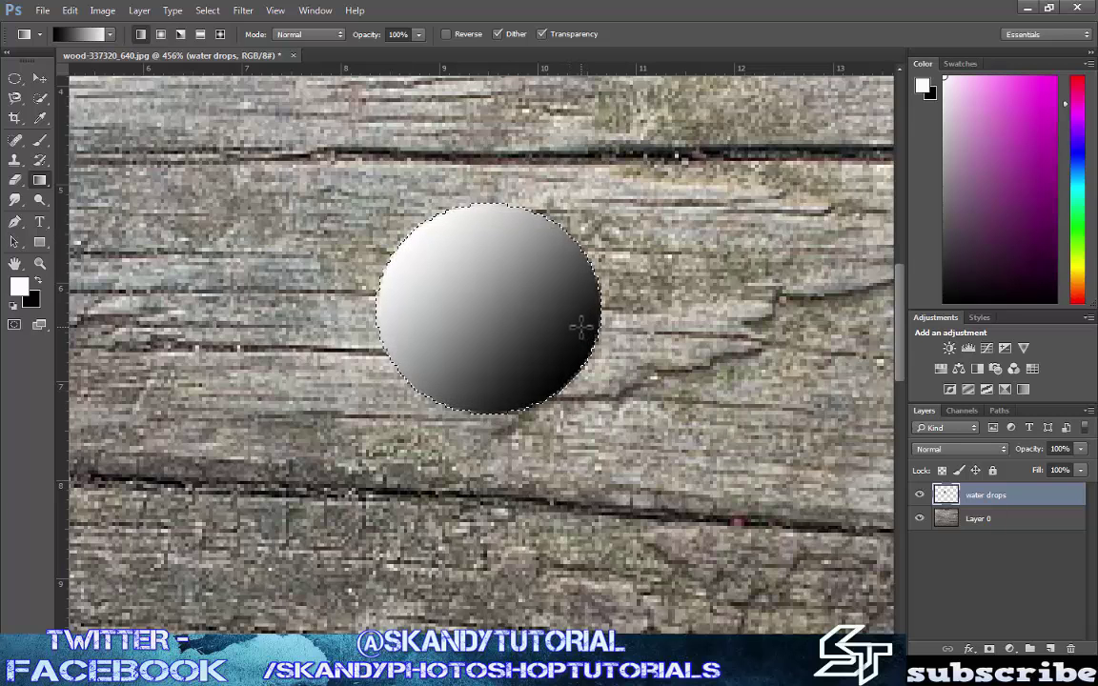
pyautogui.hotkey('ctrl', 'd')
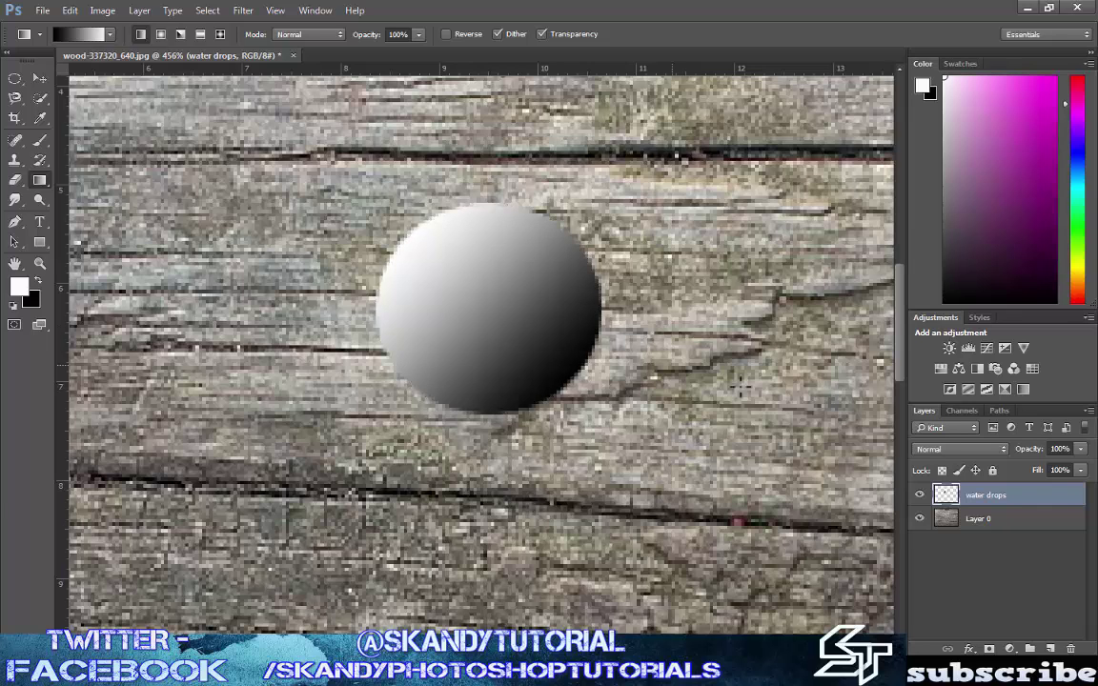
# Set the blend mode of the water drops layer to Overlay after trying Vivid Light.
pyautogui.click(949, 450)
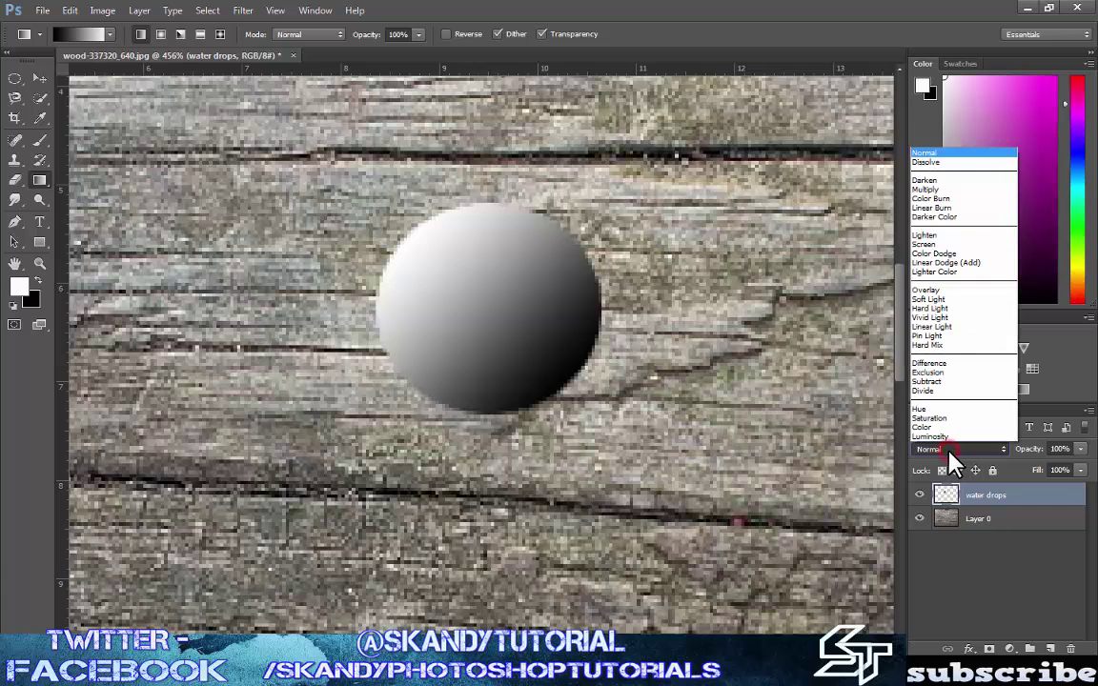
pyautogui.click(938, 317)
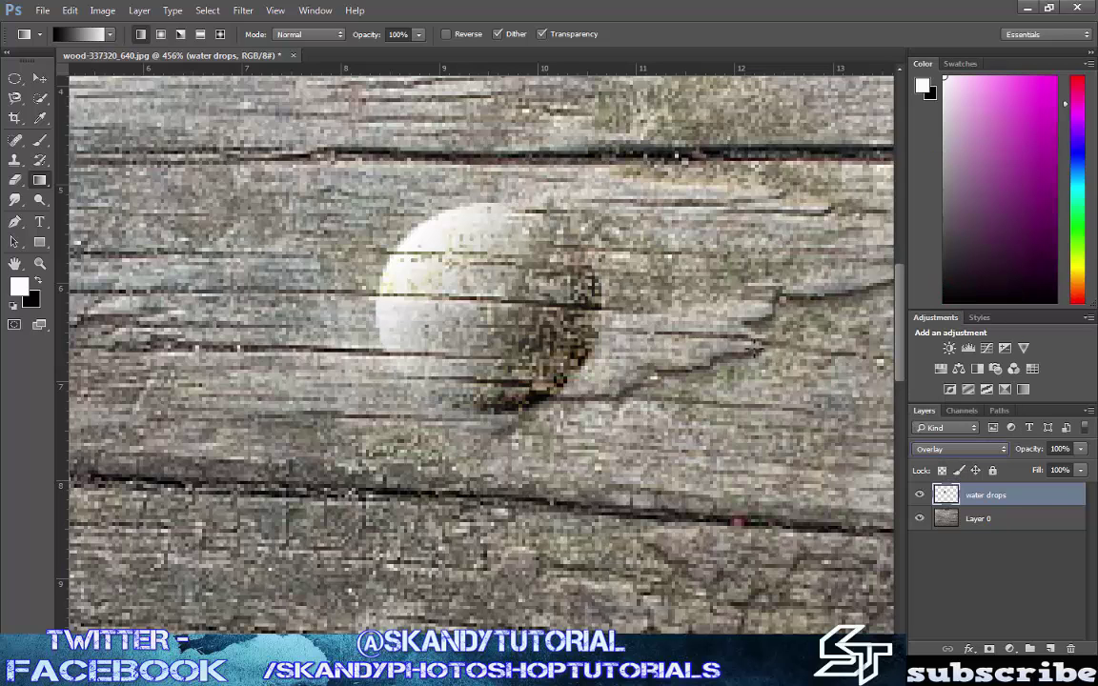
pyautogui.click(951, 453)
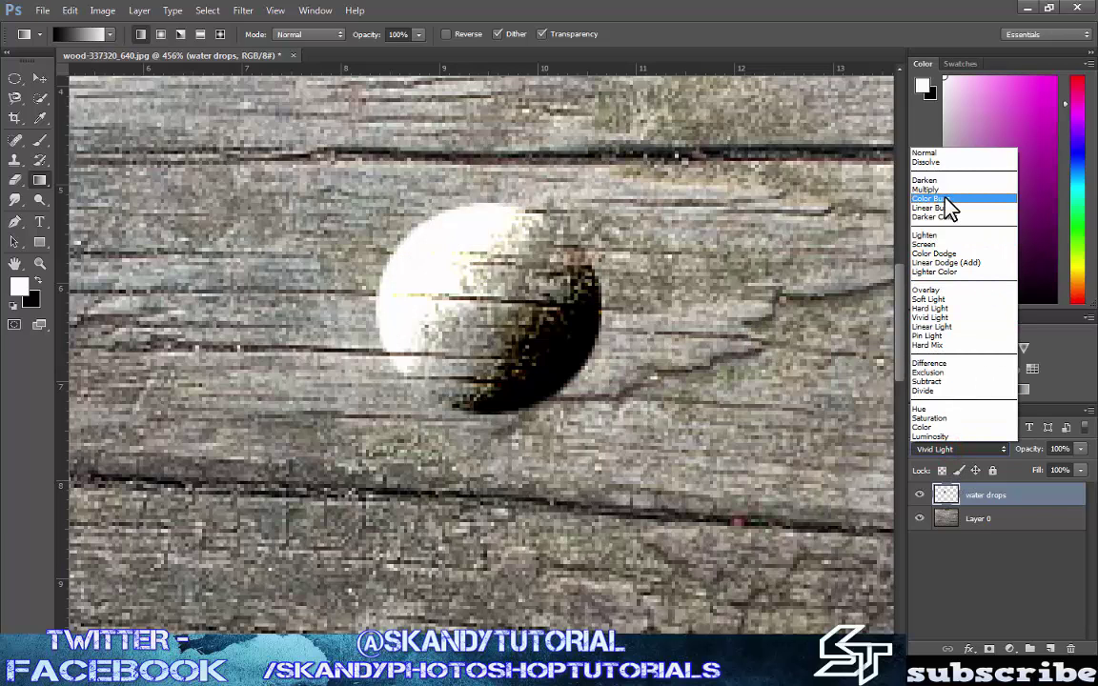
pyautogui.click(944, 290)
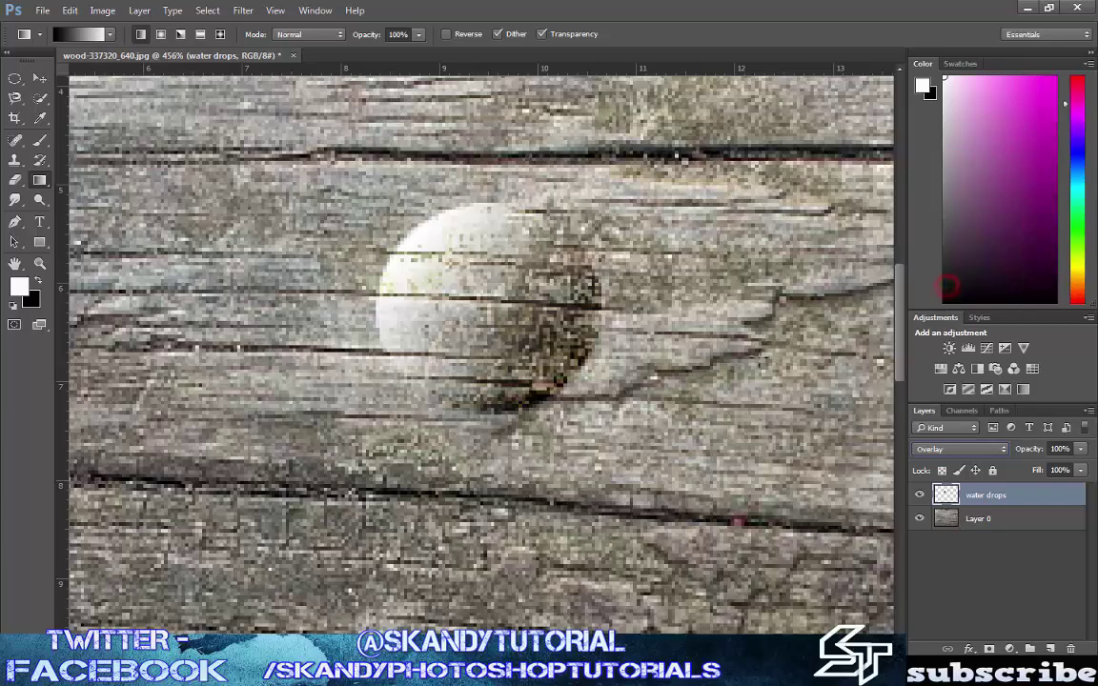
# Add an Inner Shadow to the water drops layer with Linear Burn blending and 40% opacity.
pyautogui.scroll(-3, 717, 379)
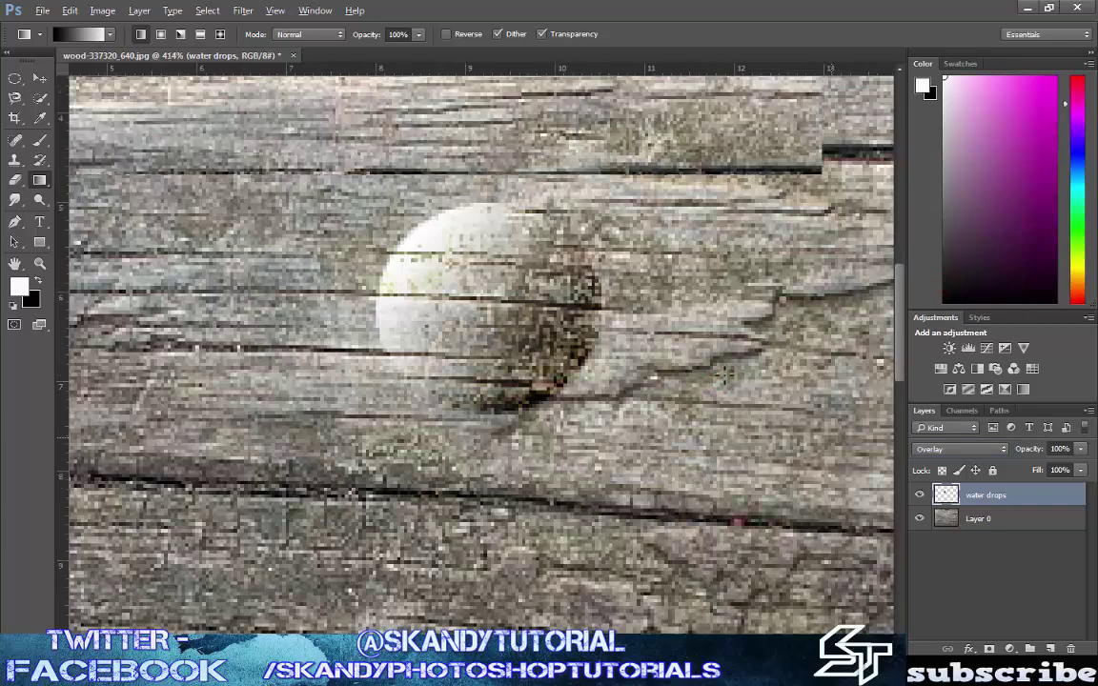
pyautogui.scroll(-4, 735, 364)
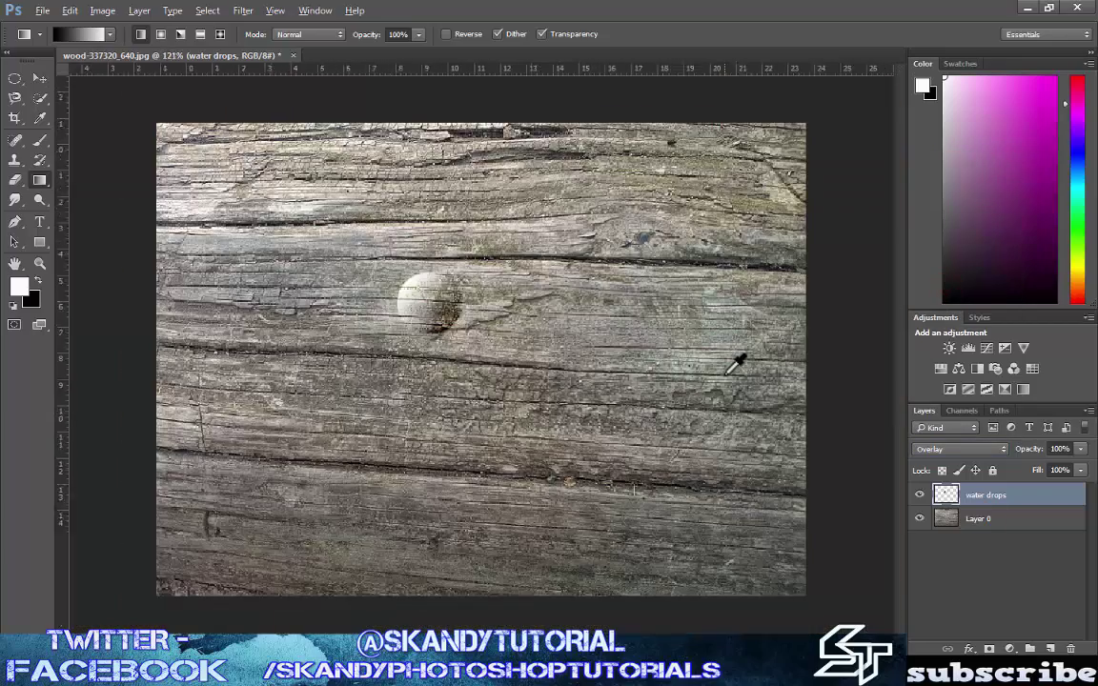
pyautogui.scroll(-1, 455, 332)
pyautogui.press('alt')
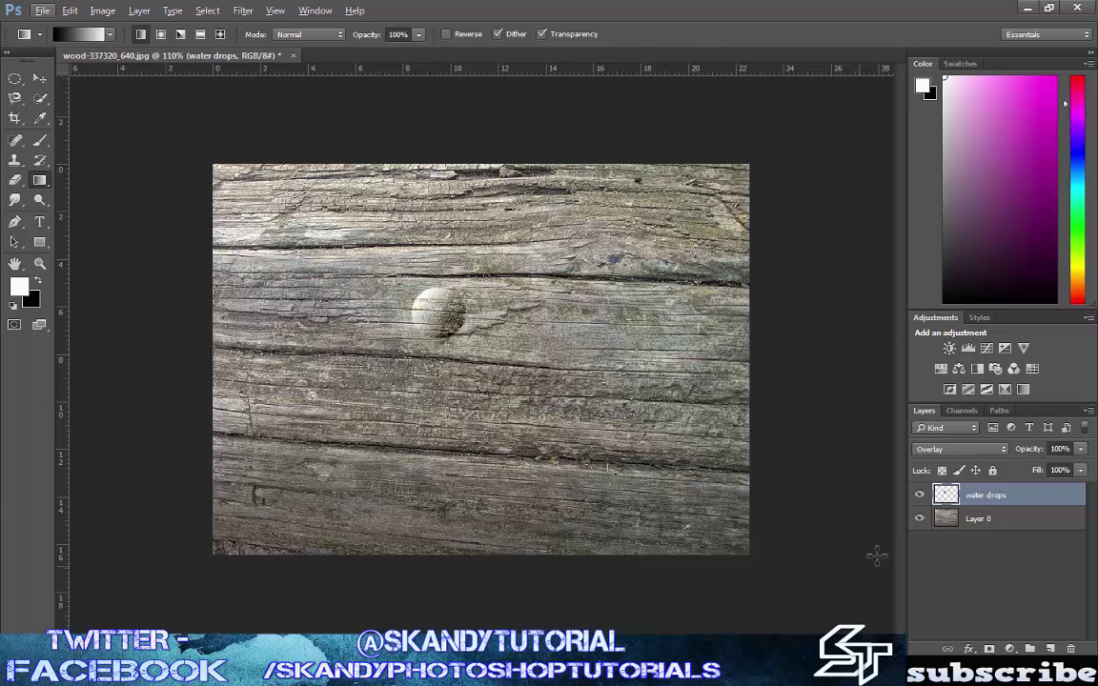
pyautogui.doubleClick(946, 497)
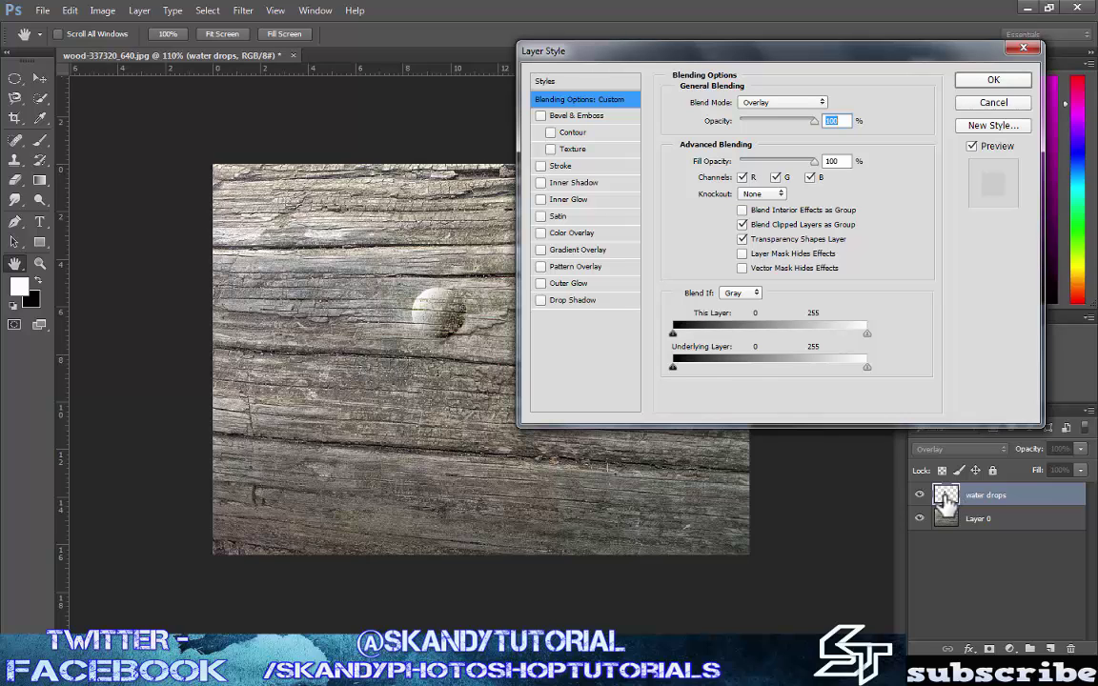
pyautogui.click(541, 183)
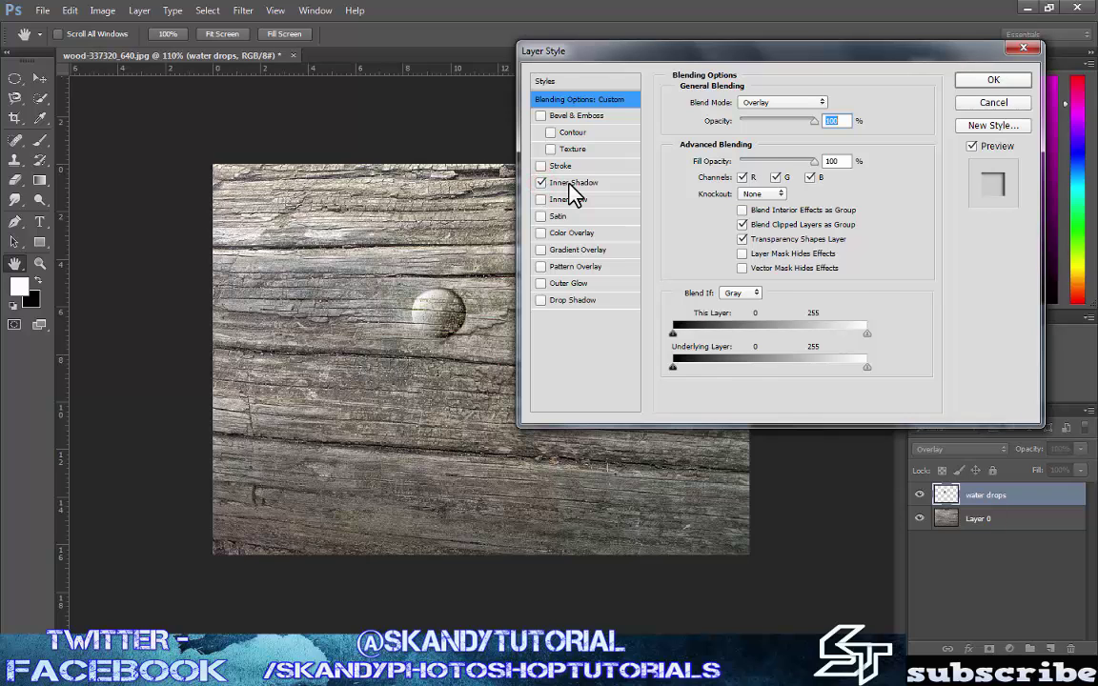
pyautogui.click(568, 182)
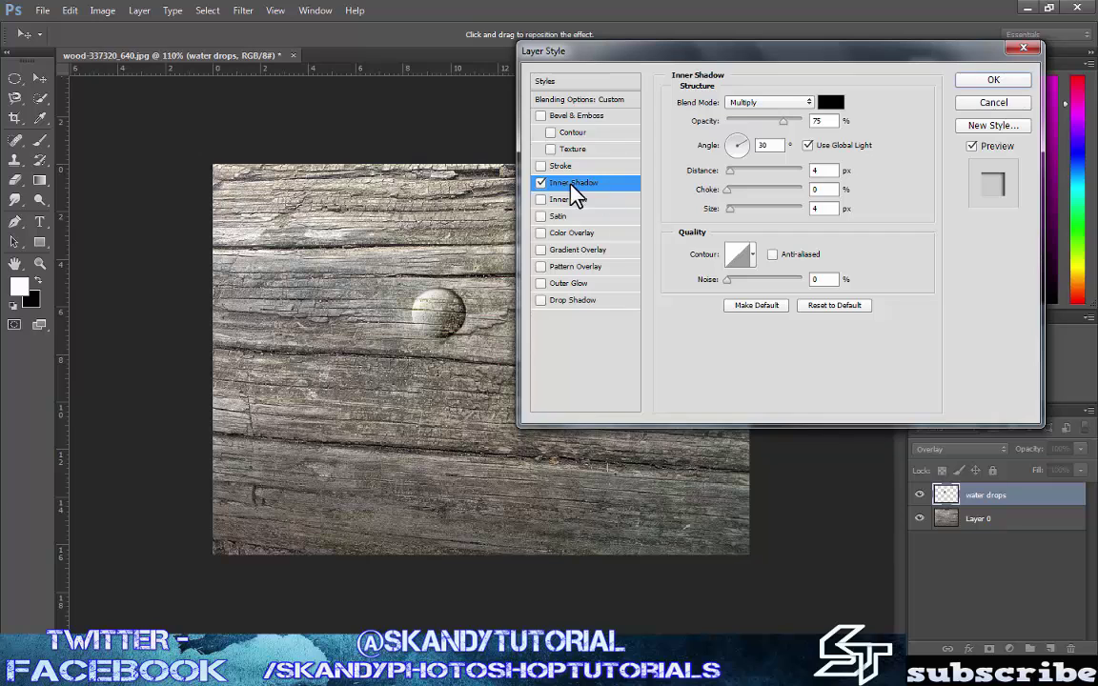
pyautogui.click(755, 103)
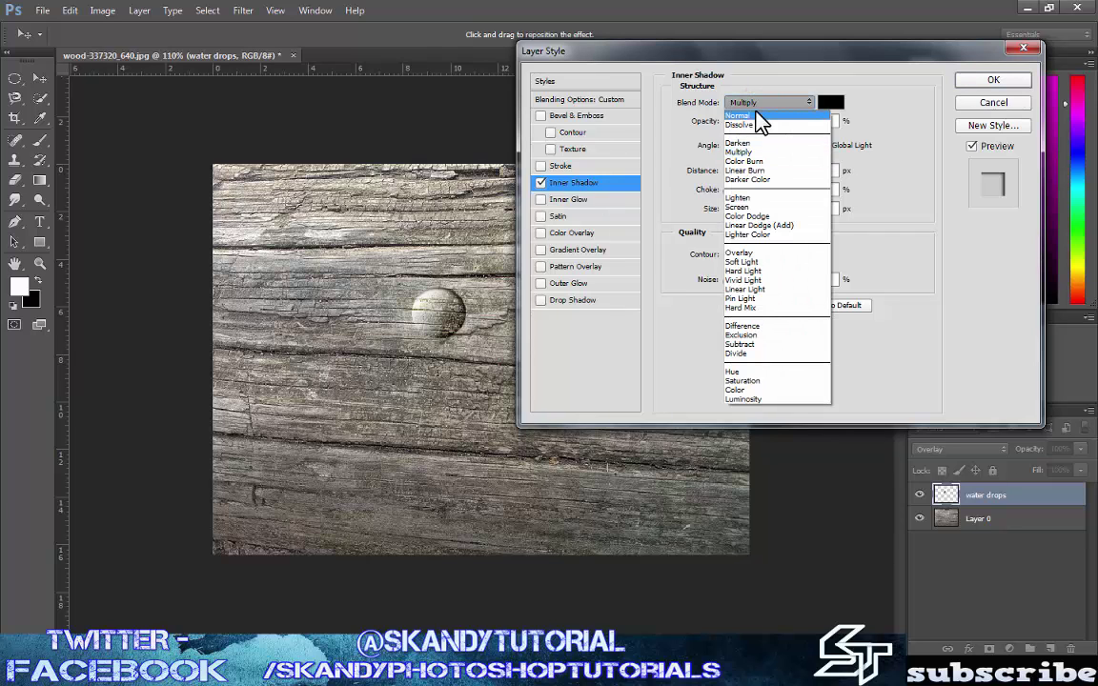
pyautogui.click(753, 171)
pyautogui.click(829, 121)
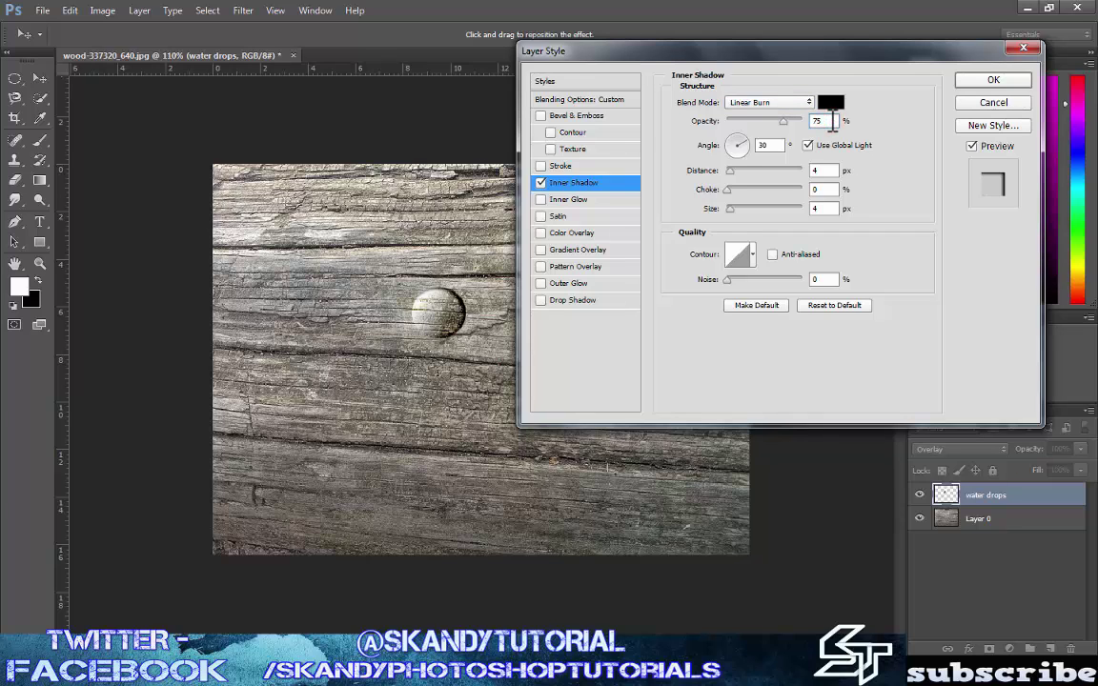
pyautogui.write('1')
pyautogui.write('40')
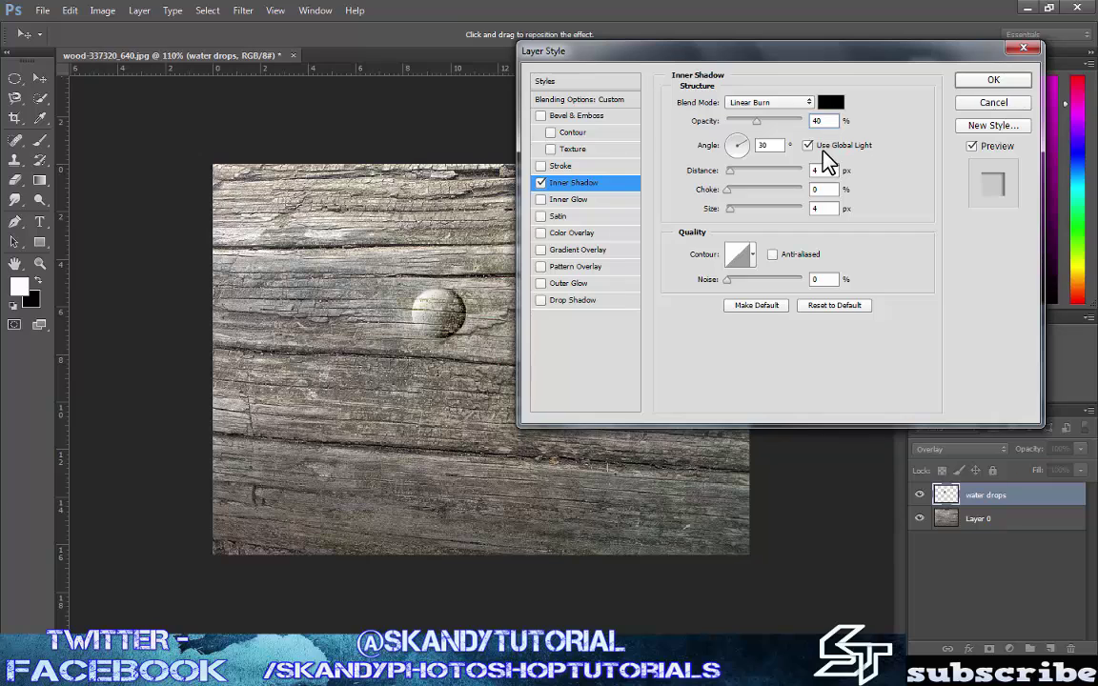
# Turn off global light for the inner shadow and set its angle to -30°, distance to 2 px and size to 5 px.
pyautogui.click(807, 146)
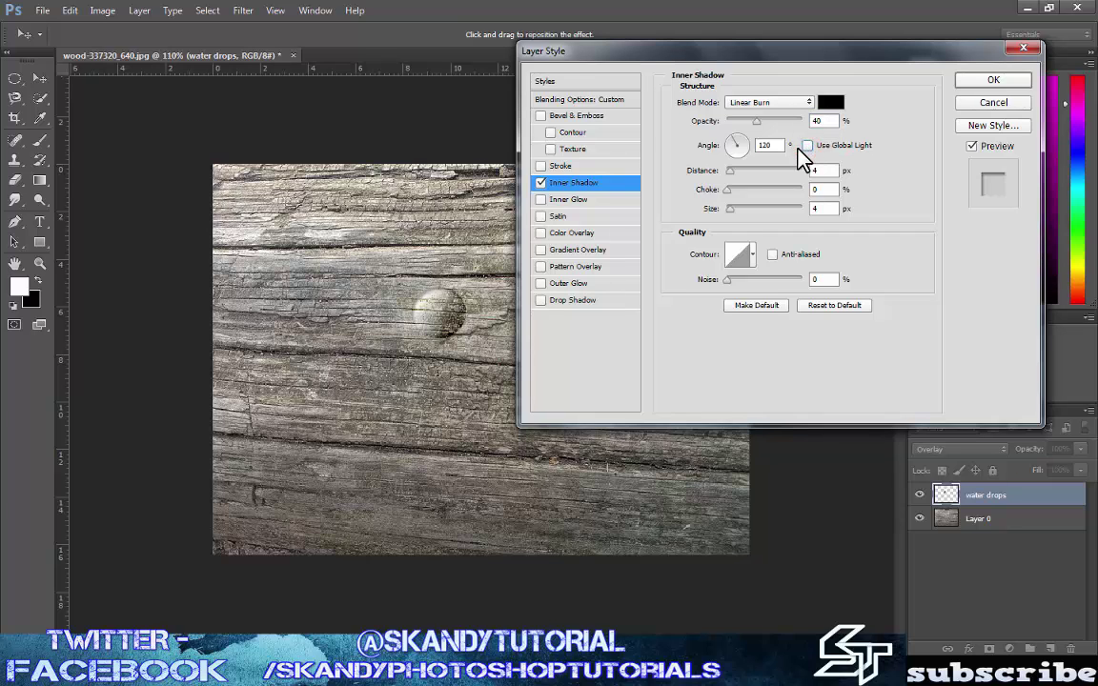
pyautogui.doubleClick(768, 145)
pyautogui.write('-30')
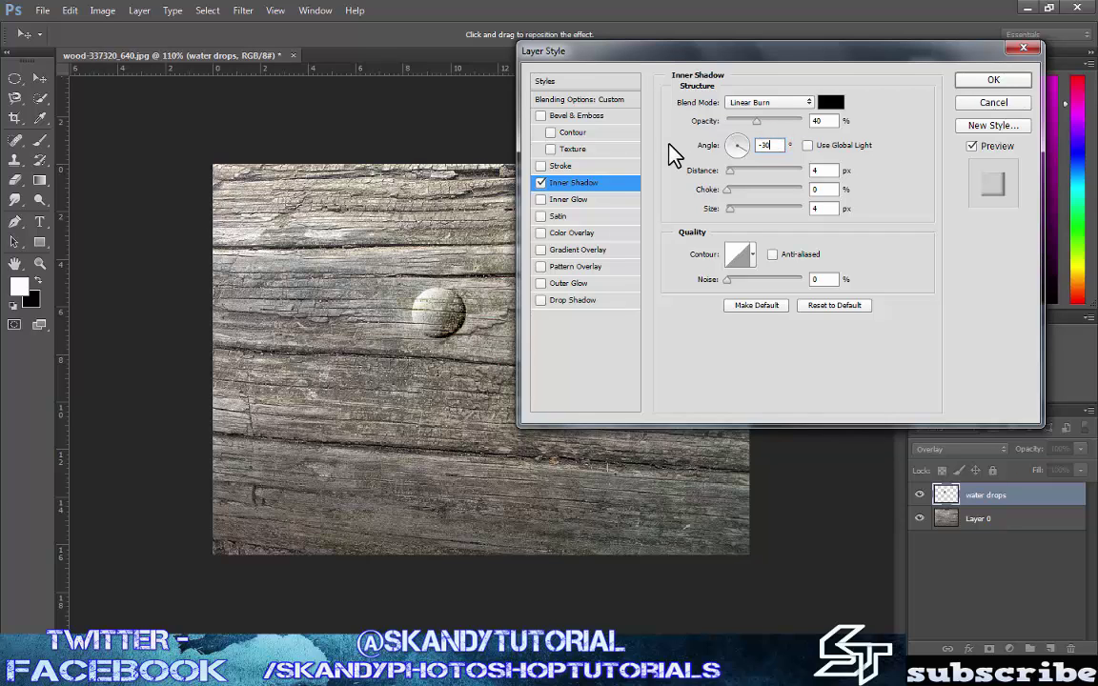
pyautogui.doubleClick(825, 170)
pyautogui.write('2')
pyautogui.click(829, 189)
pyautogui.click(831, 209)
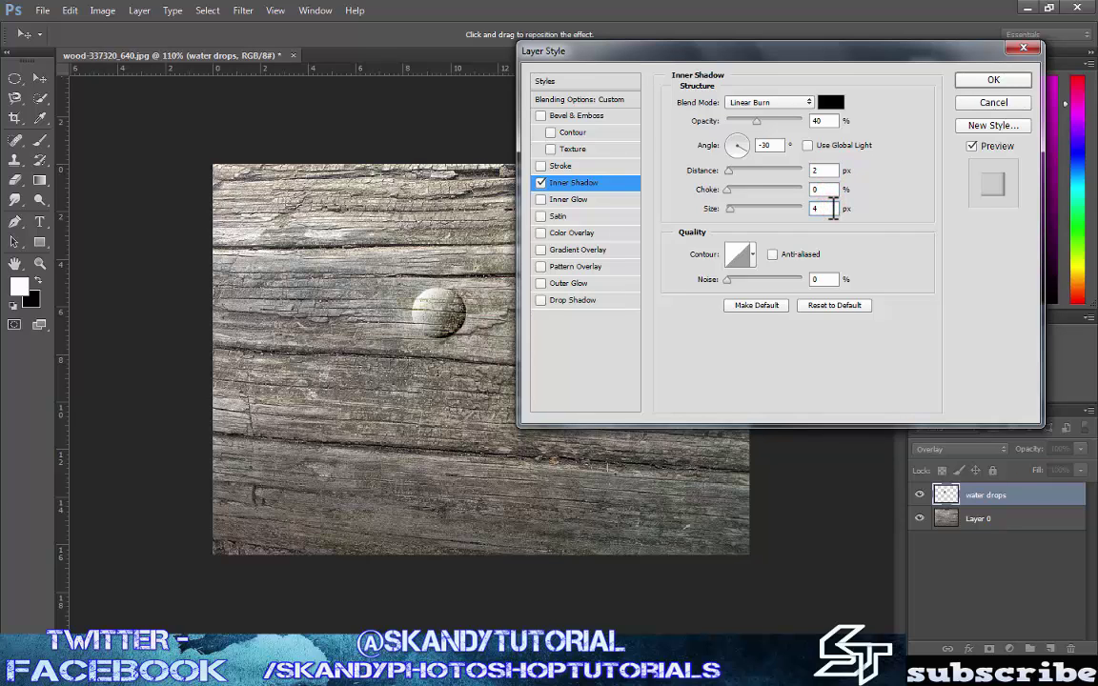
pyautogui.press('Up')
pyautogui.click(827, 171)
pyautogui.click(835, 207)
# Add a Drop Shadow to the water drops layer with Linear Burn blending and 30% opacity.
pyautogui.click(577, 301)
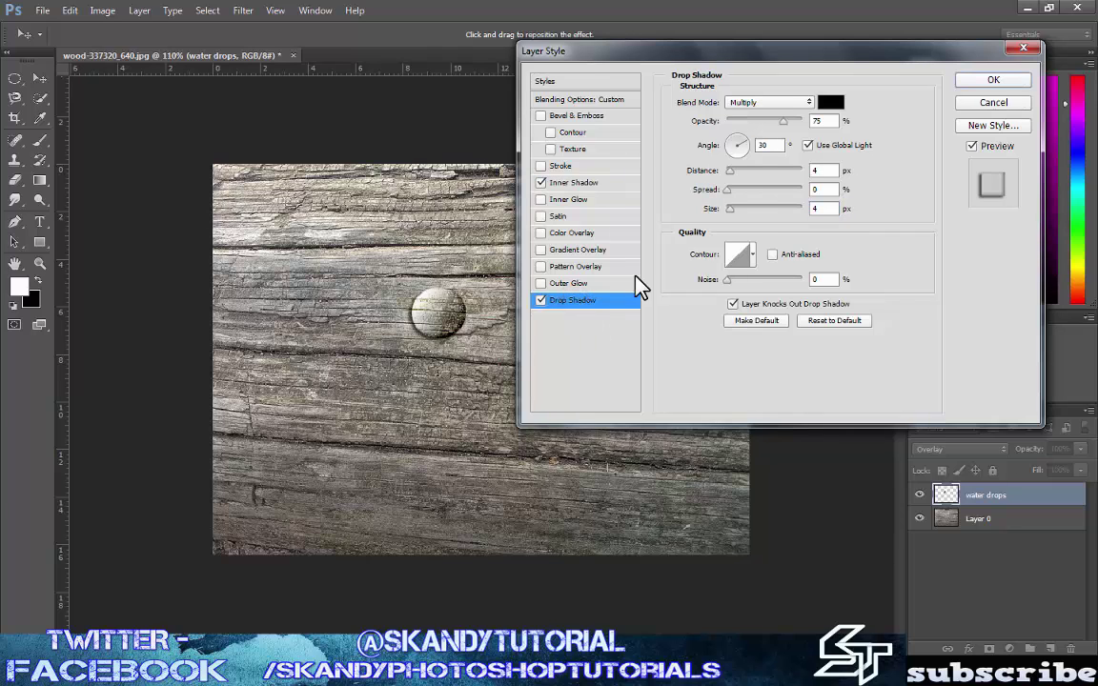
pyautogui.click(789, 103)
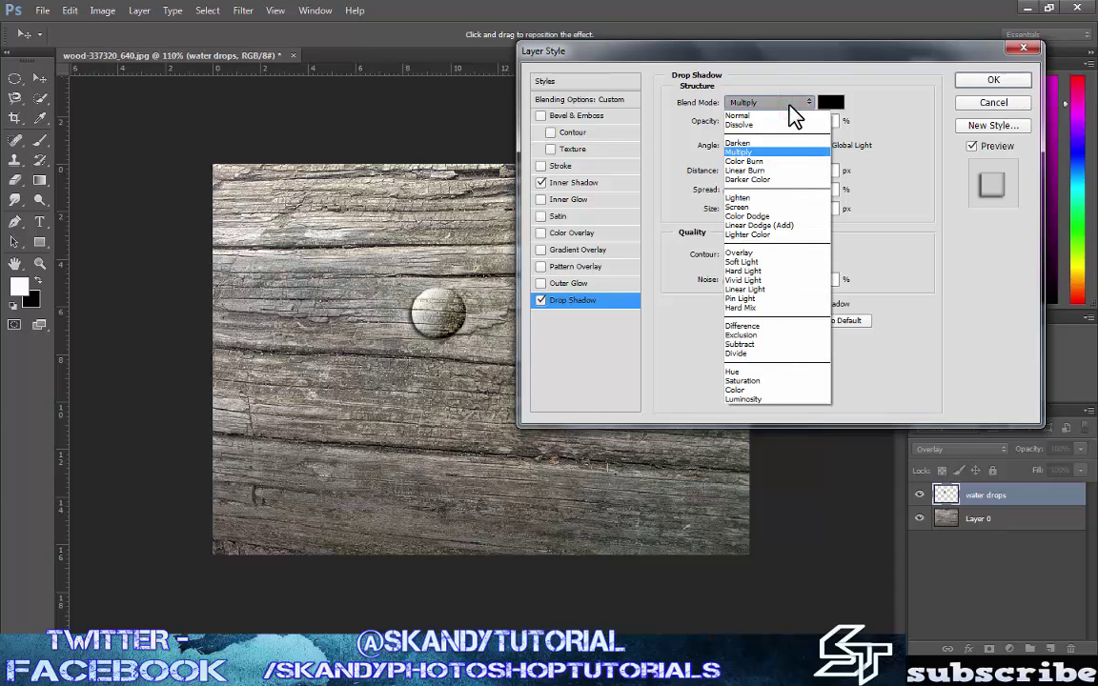
pyautogui.click(764, 171)
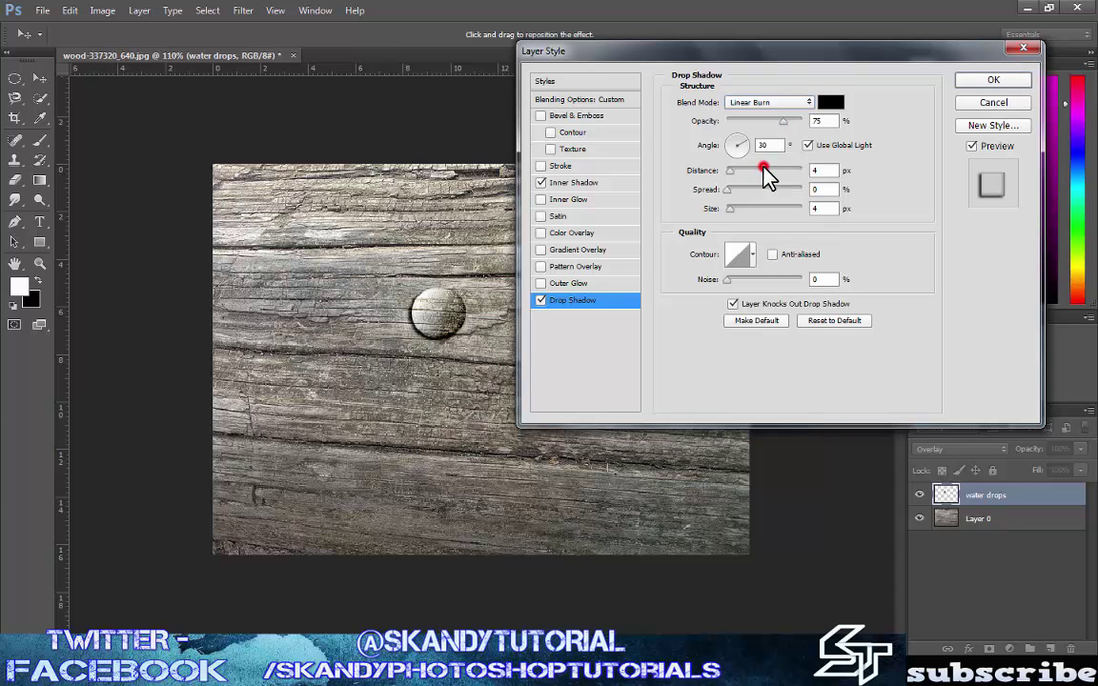
pyautogui.click(829, 124)
pyautogui.click(833, 127)
pyautogui.press('BackSpace')
pyautogui.press('BackSpace')
pyautogui.write('30')
# Turn off global light for the drop shadow and set its angle to 127°.
pyautogui.click(808, 145)
pyautogui.click(777, 145)
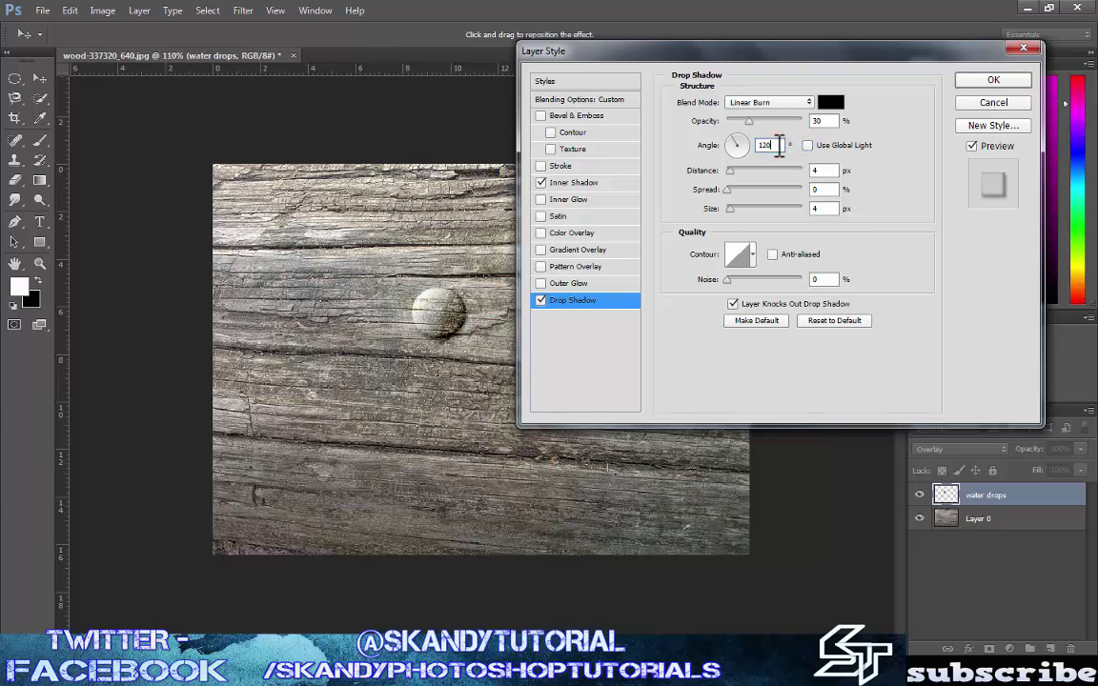
pyautogui.press('BackSpace')
pyautogui.press('BackSpace')
pyautogui.press('BackSpace')
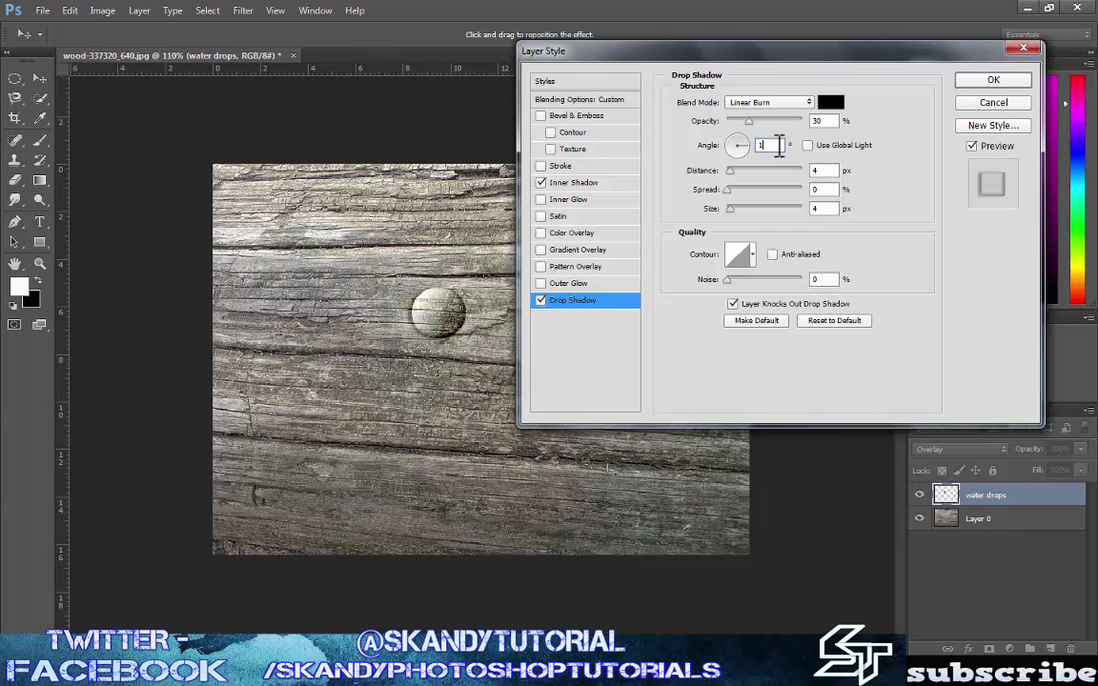
pyautogui.write('127')
# Set the drop shadow's distance to 10 px and its size to 14 px.
pyautogui.click(831, 171)
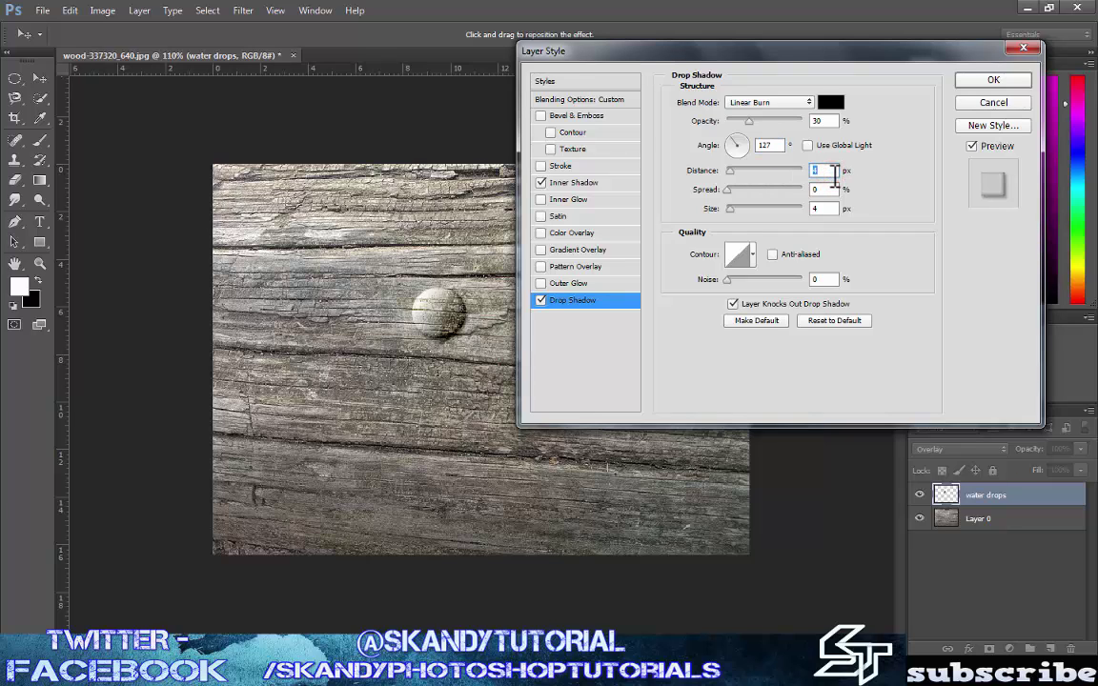
pyautogui.write('10')
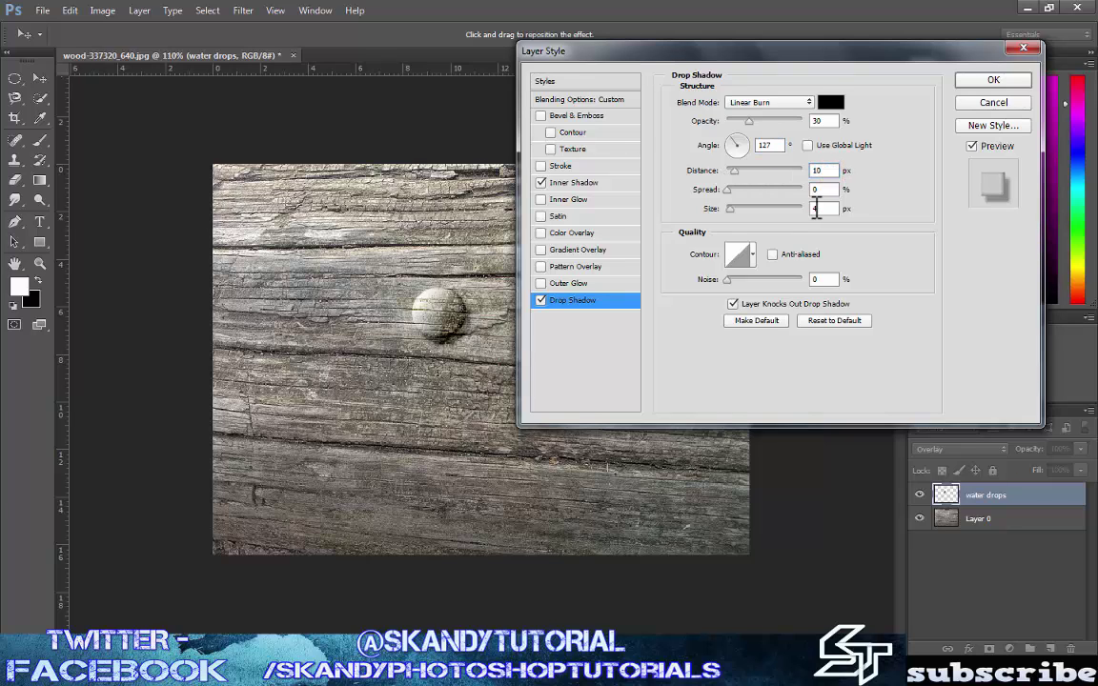
pyautogui.click(821, 210)
pyautogui.write('14')
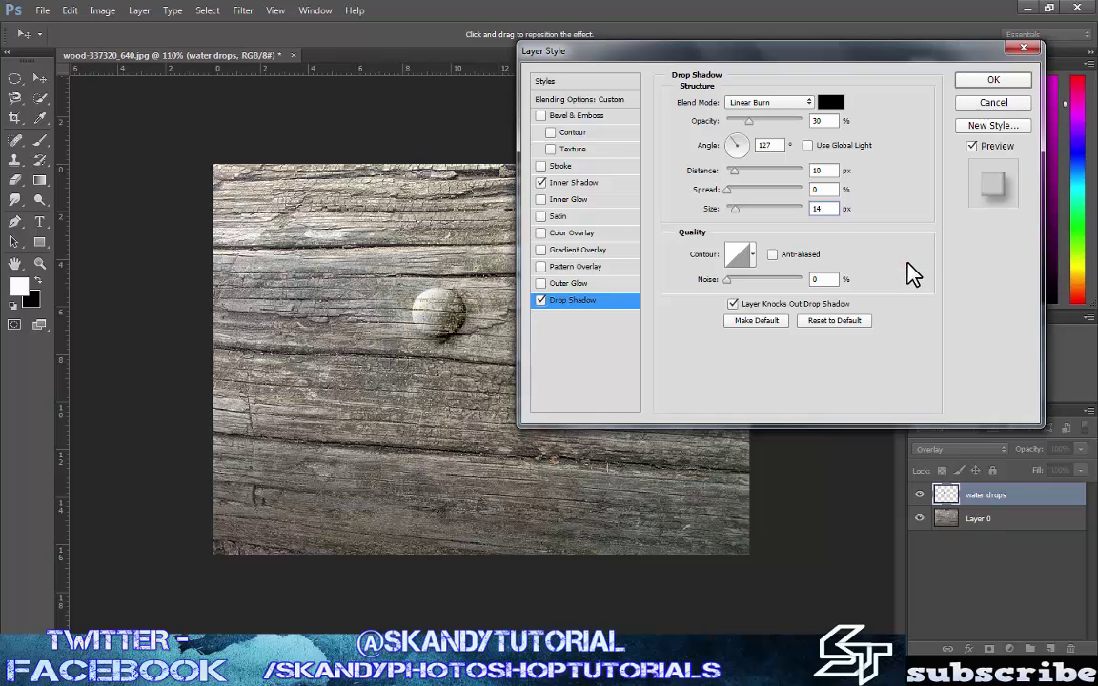
# Change the drop shadow colour to the olive grey 828067 sampled from the wood just beside the drop's lower-right edge.
pyautogui.moveTo(809, 53); pyautogui.dragTo(899, 59)
pyautogui.moveTo(452, 348)
pyautogui.mouseDown()
pyautogui.moveTo(460, 356)
pyautogui.moveTo(442, 362)
pyautogui.moveTo(461, 334)
pyautogui.mouseUp()
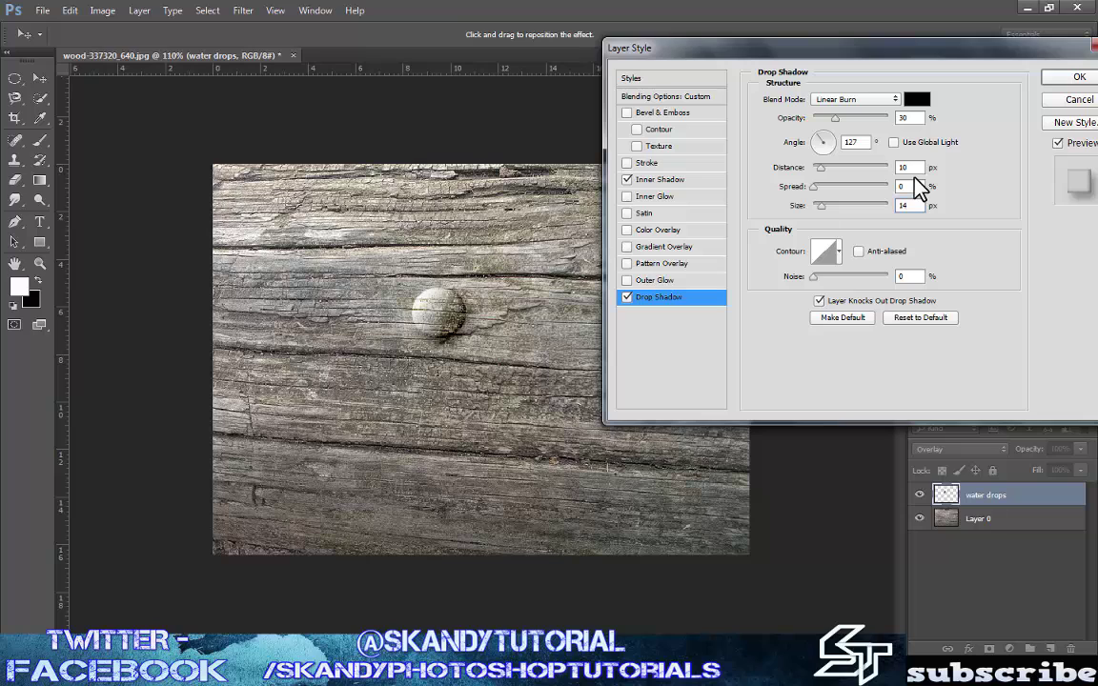
pyautogui.click(918, 101)
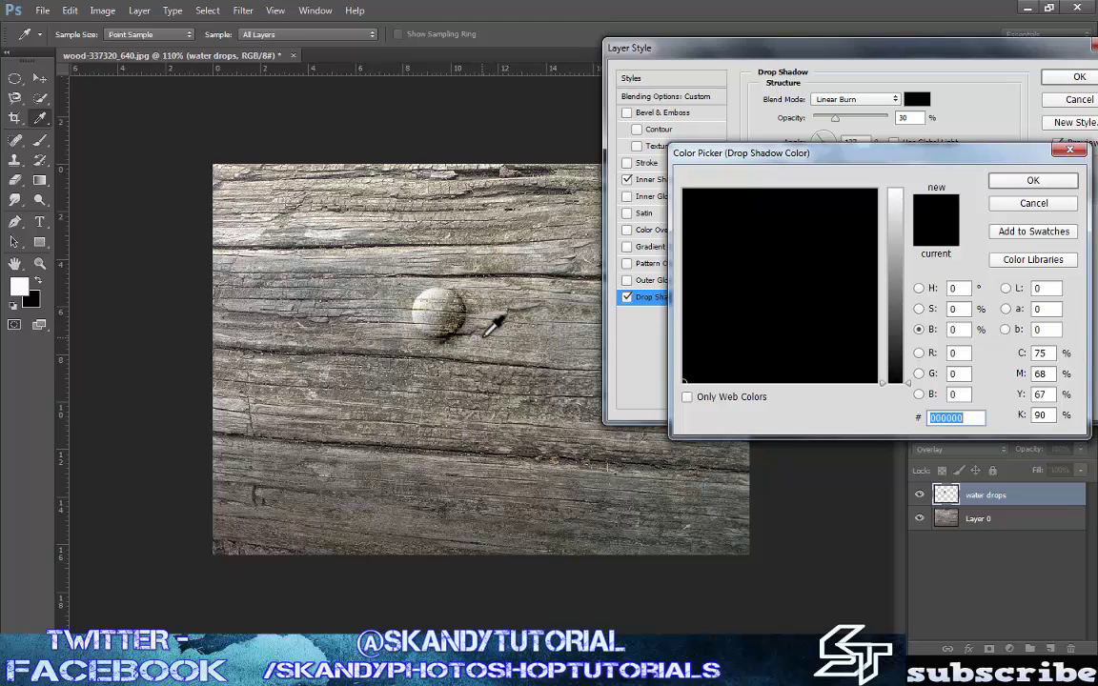
pyautogui.click(479, 332)
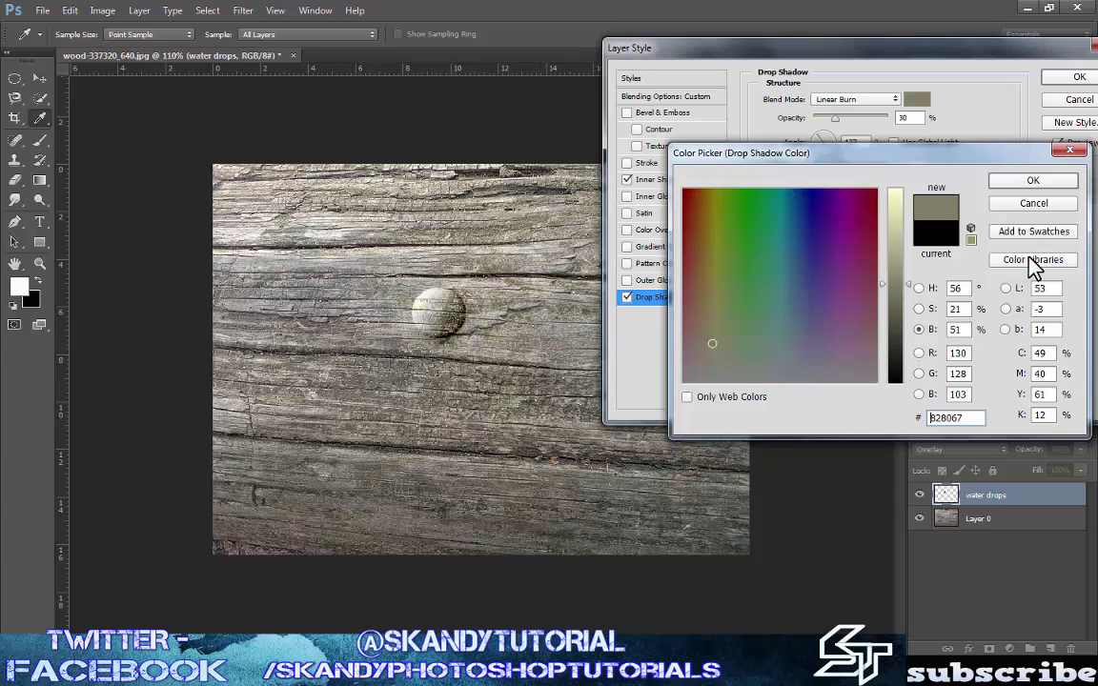
pyautogui.click(1033, 180)
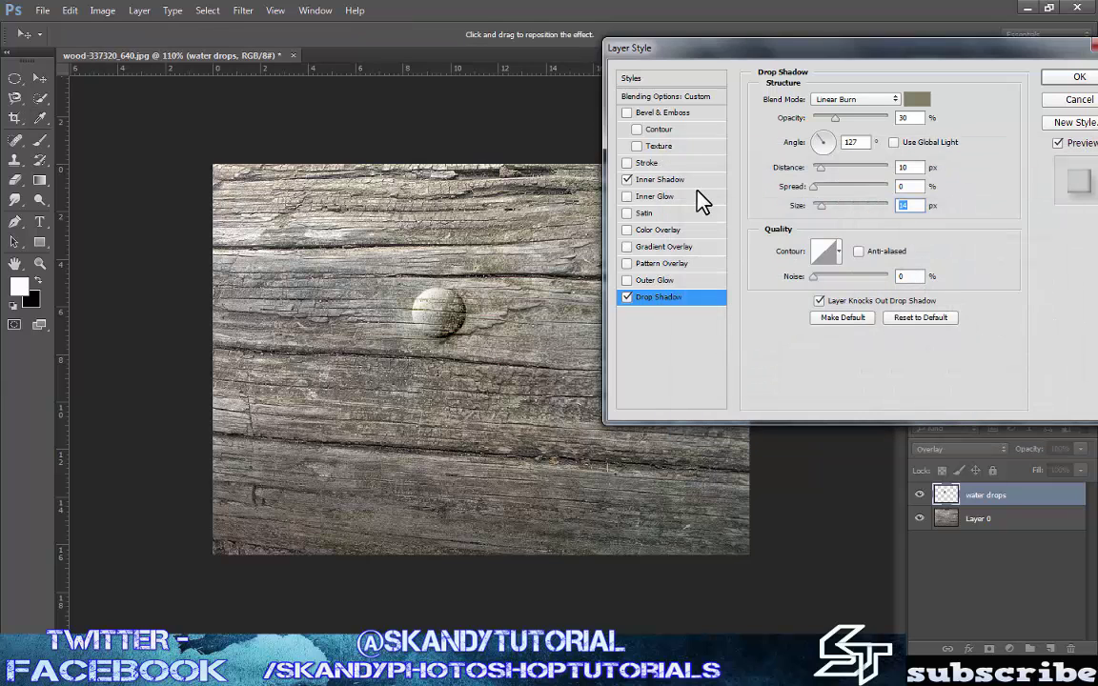
# Change the inner shadow colour to the light grey b9c0b8, sampled from the wood beside the drop after trying darker tones, and apply the layer styles.
pyautogui.click(667, 180)
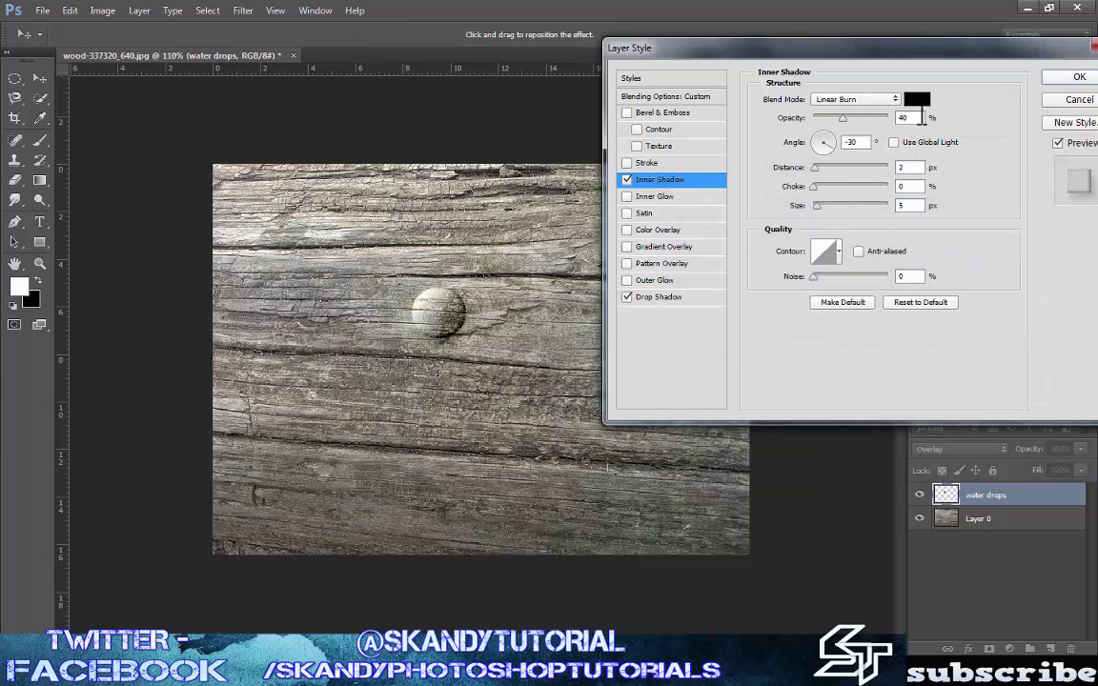
pyautogui.click(921, 100)
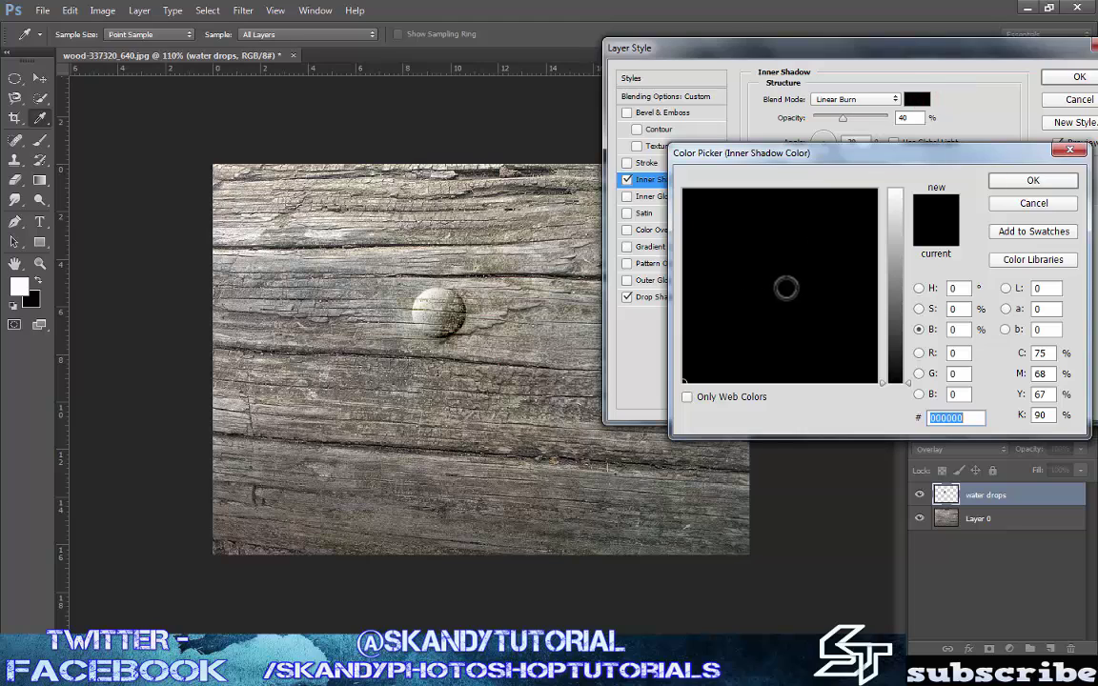
pyautogui.click(291, 247)
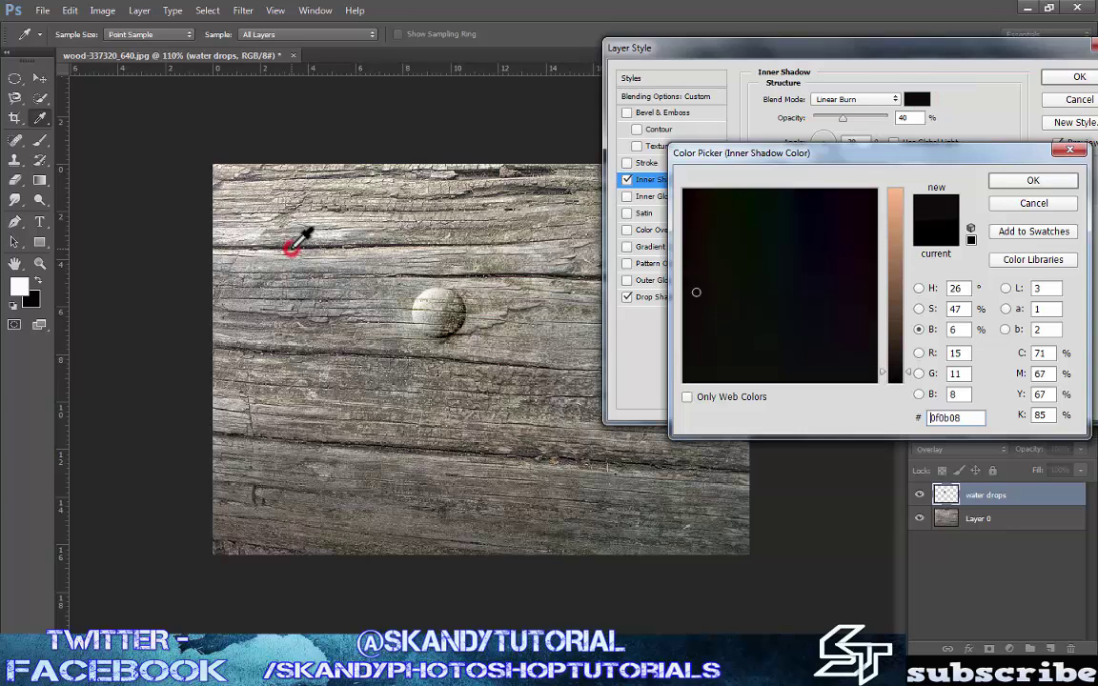
pyautogui.click(272, 338)
pyautogui.click(287, 239)
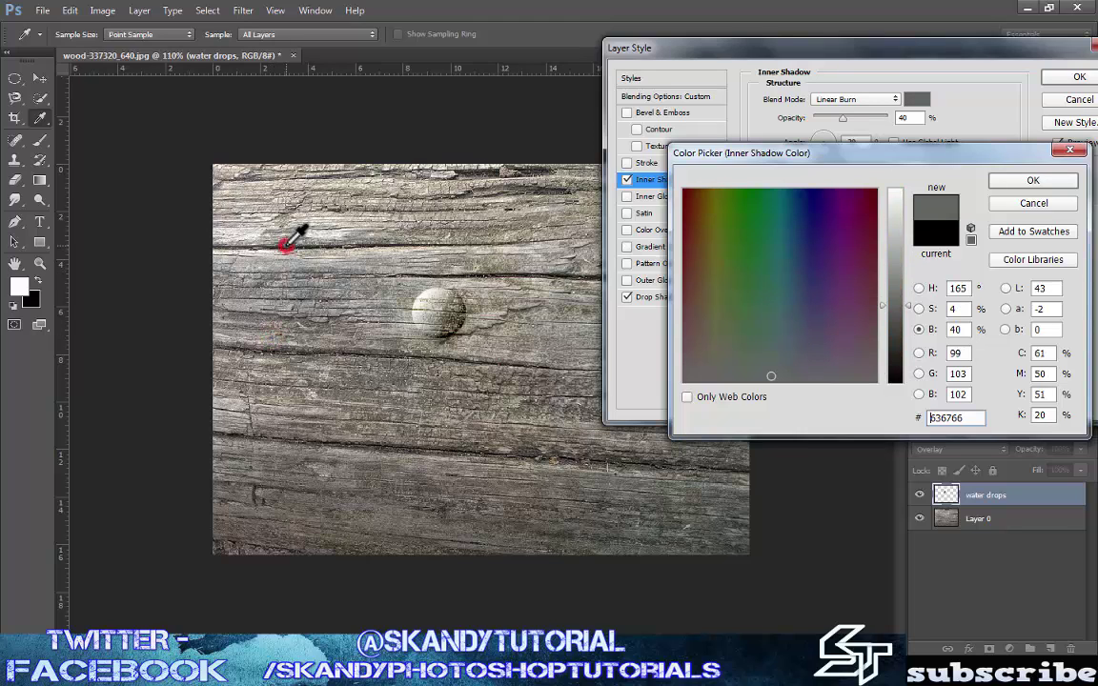
pyautogui.click(289, 245)
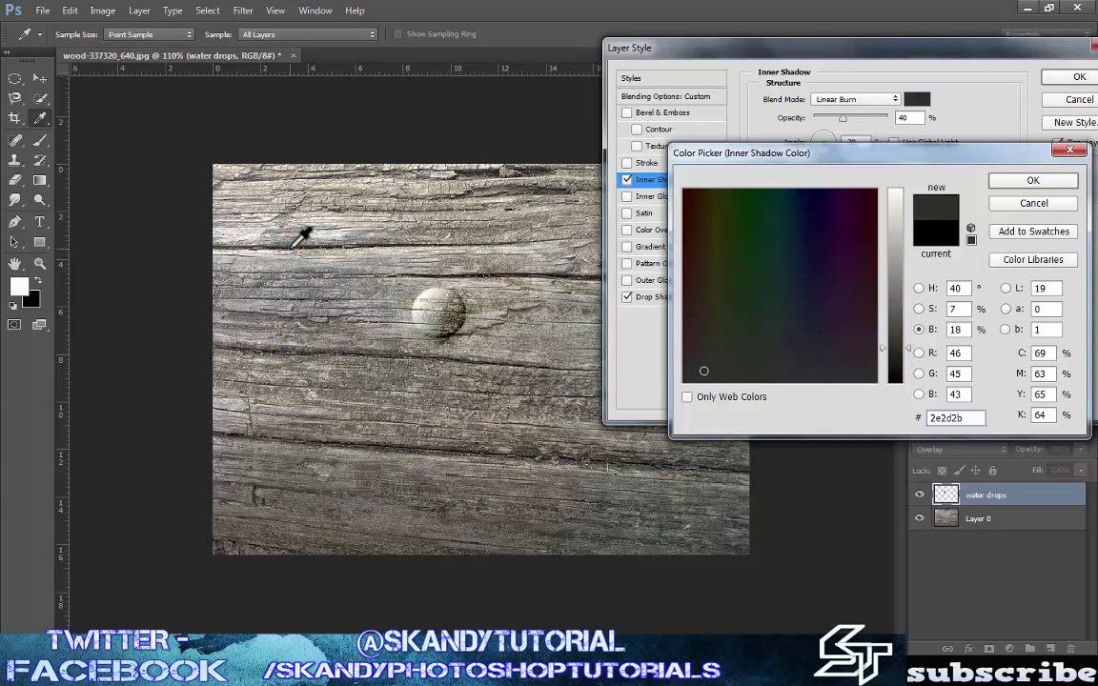
pyautogui.click(377, 325)
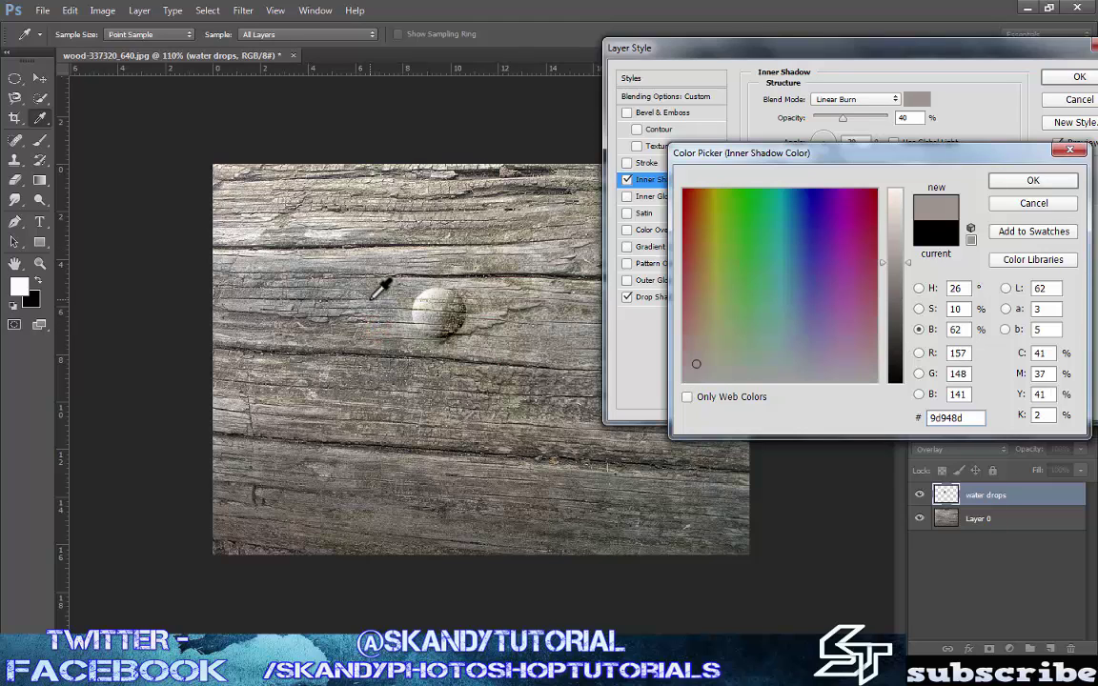
pyautogui.click(381, 333)
pyautogui.click(383, 316)
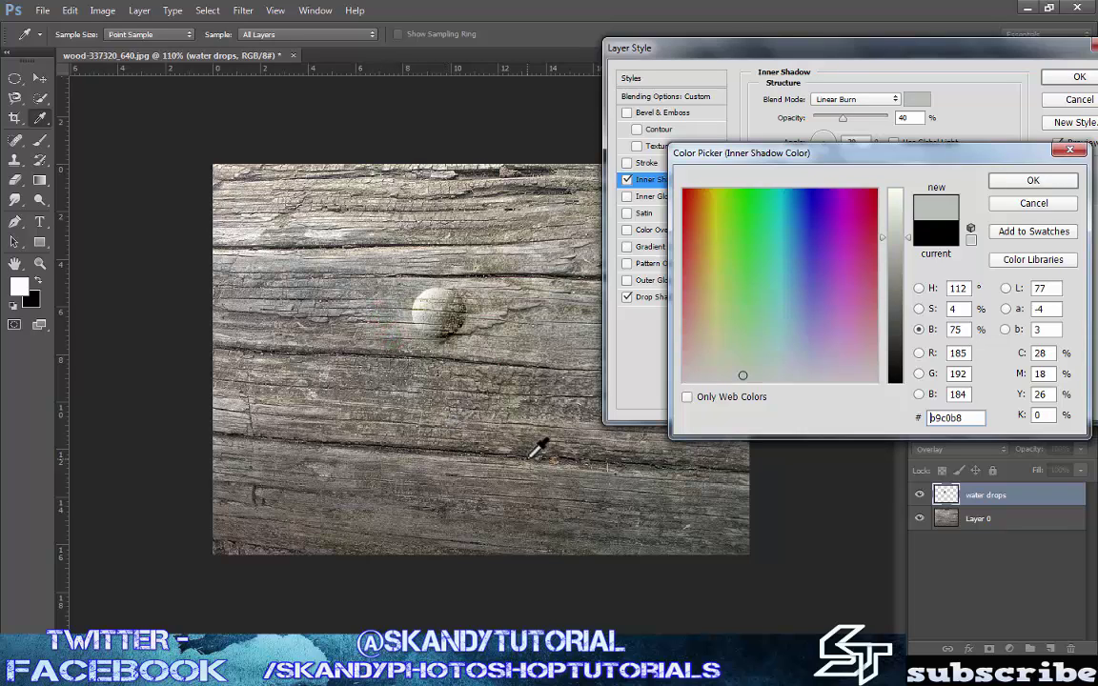
pyautogui.click(1033, 183)
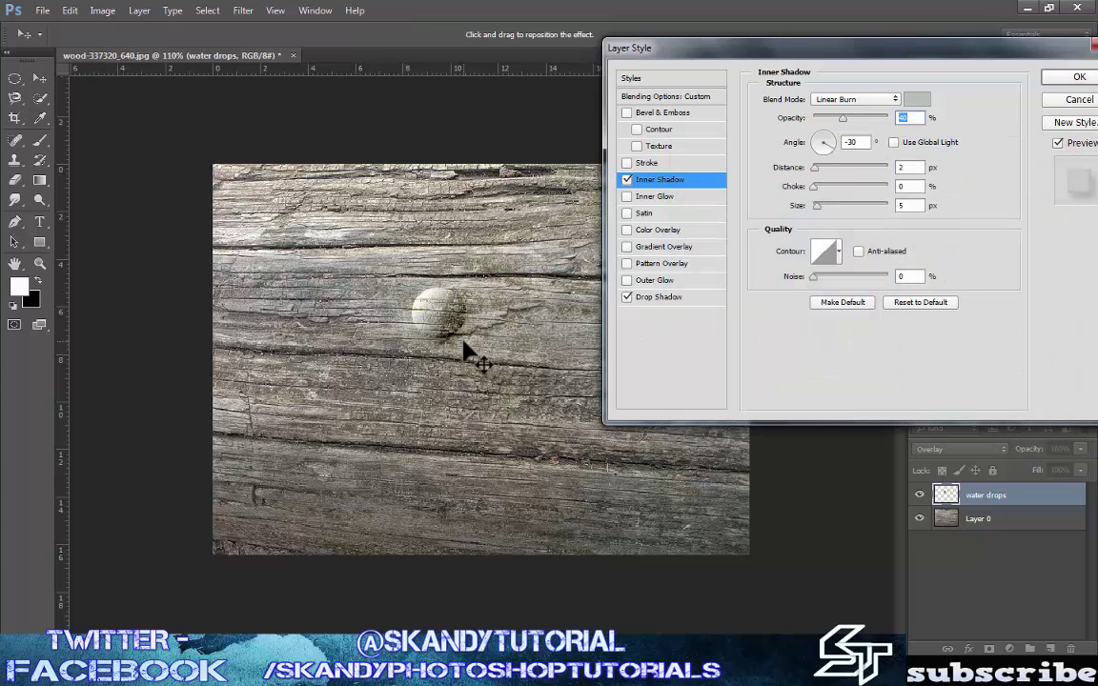
pyautogui.click(1062, 78)
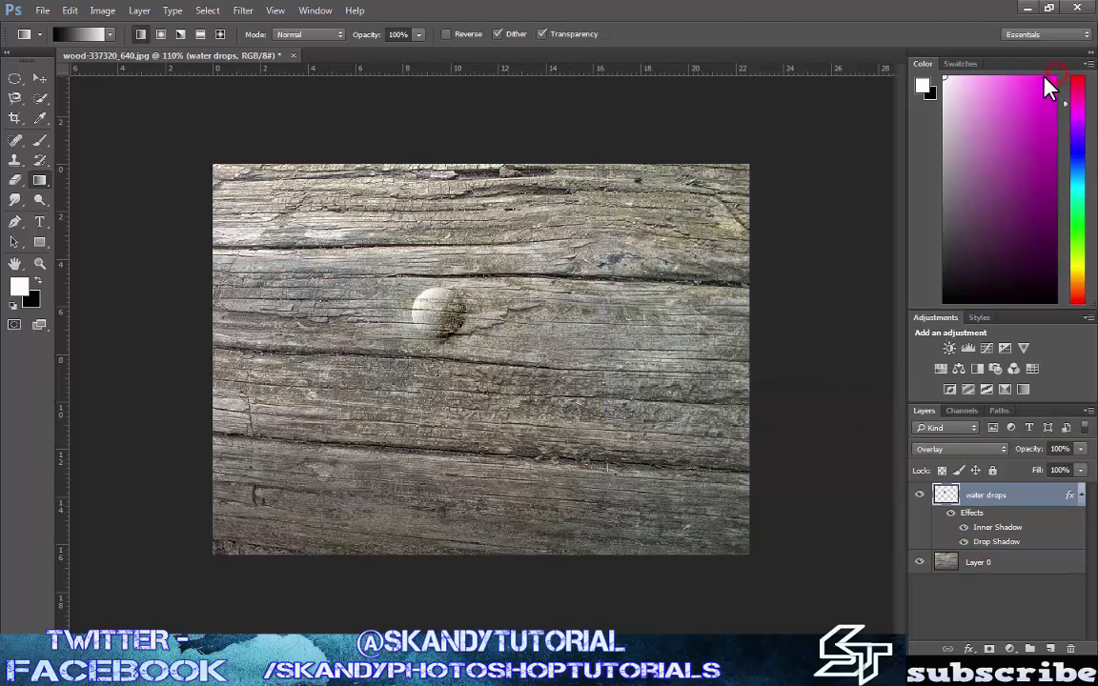
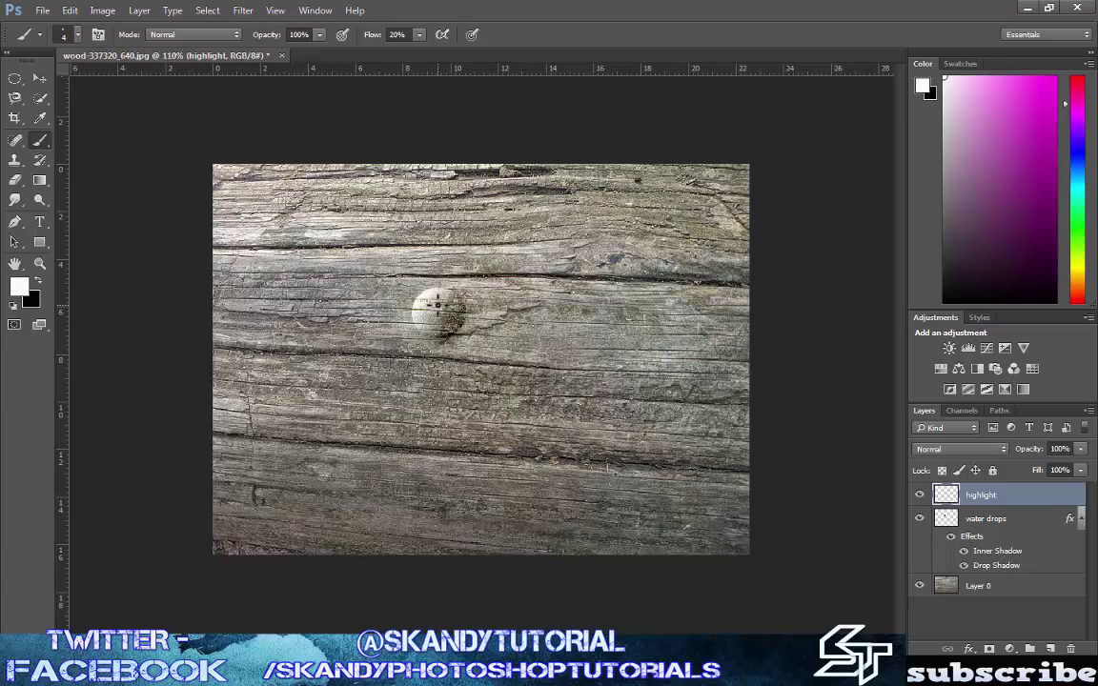
# Choose the 4 px soft round brush and set white as the foreground colour for painting the drop's highlight.
pyautogui.scroll(5, 436, 303)
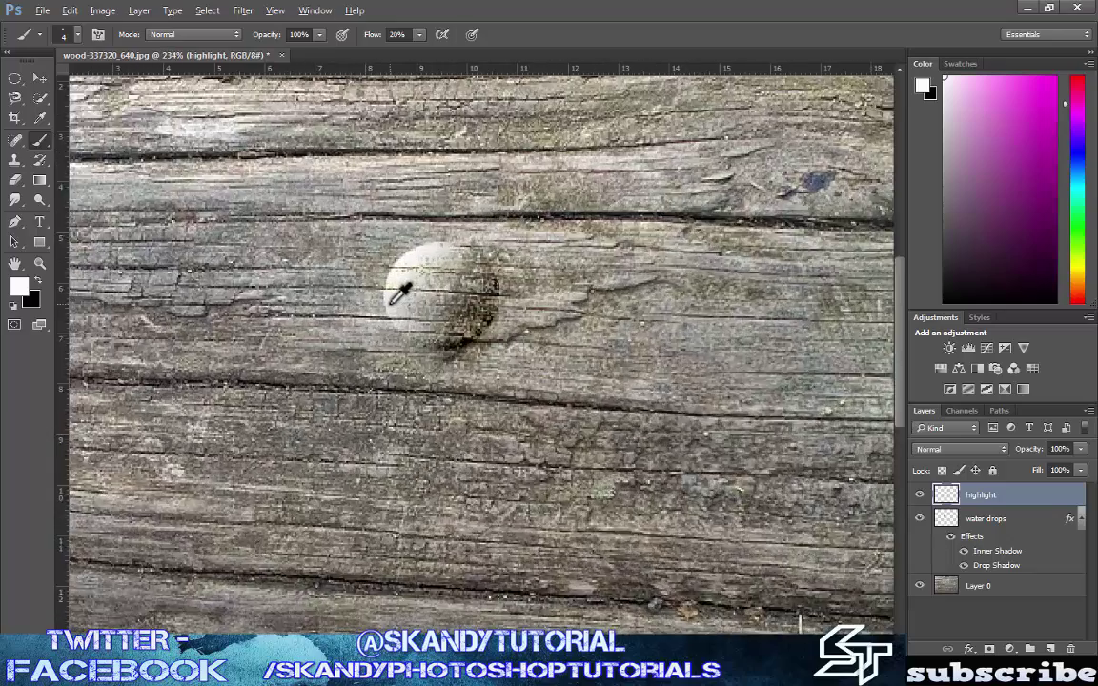
pyautogui.scroll(1, 398, 294)
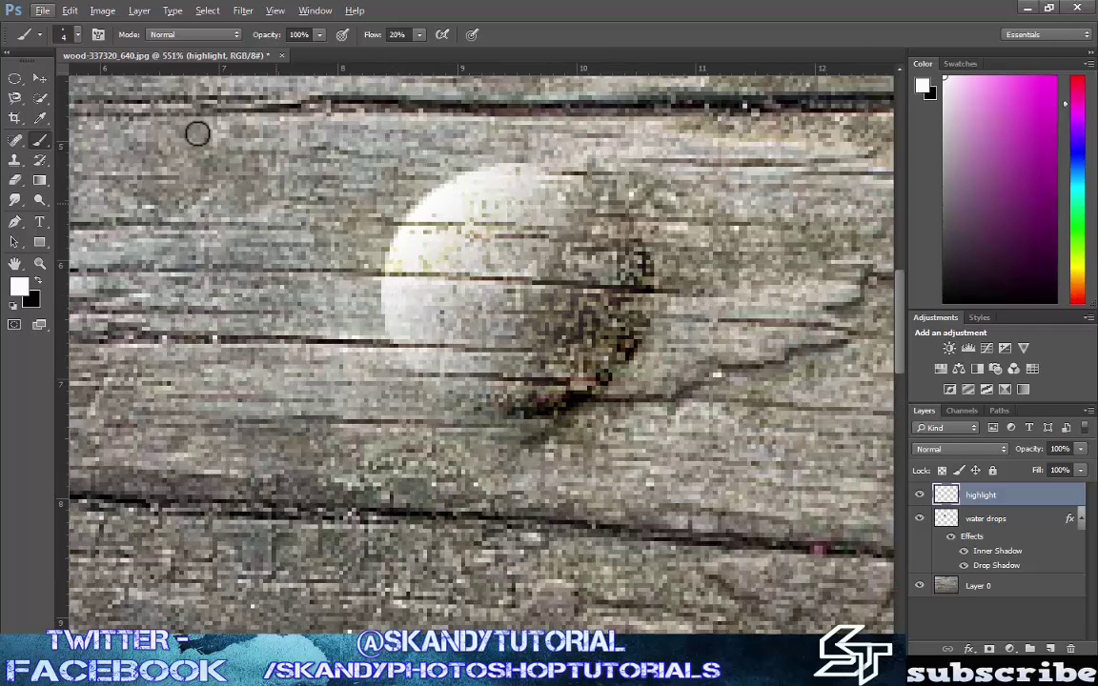
pyautogui.click(77, 33)
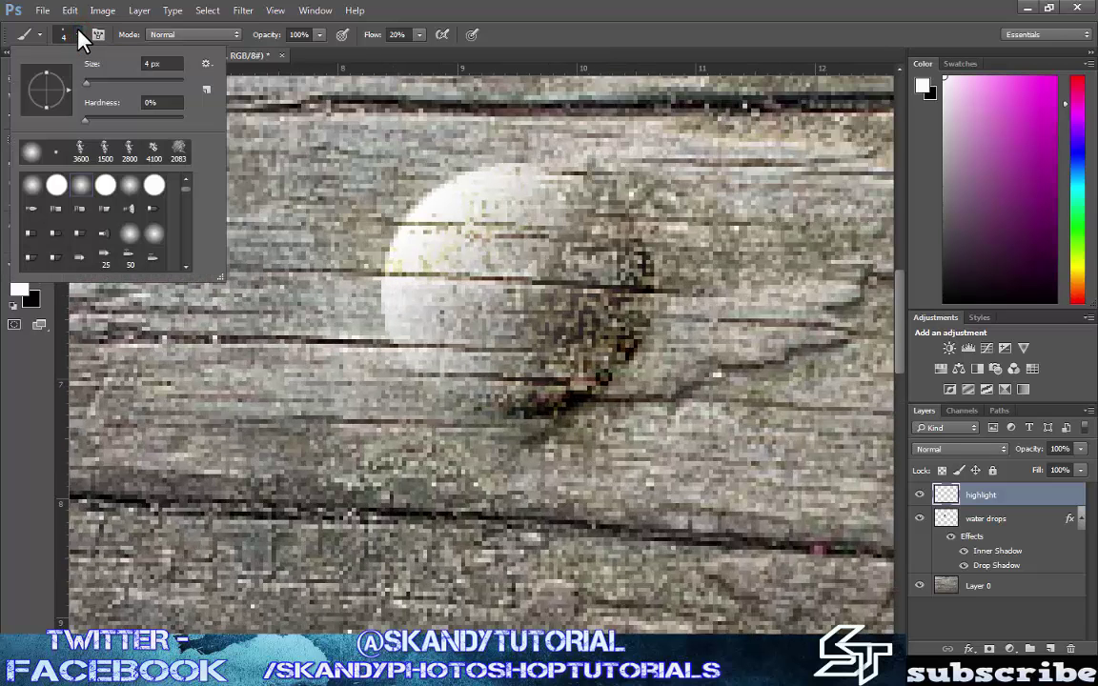
pyautogui.doubleClick(84, 187)
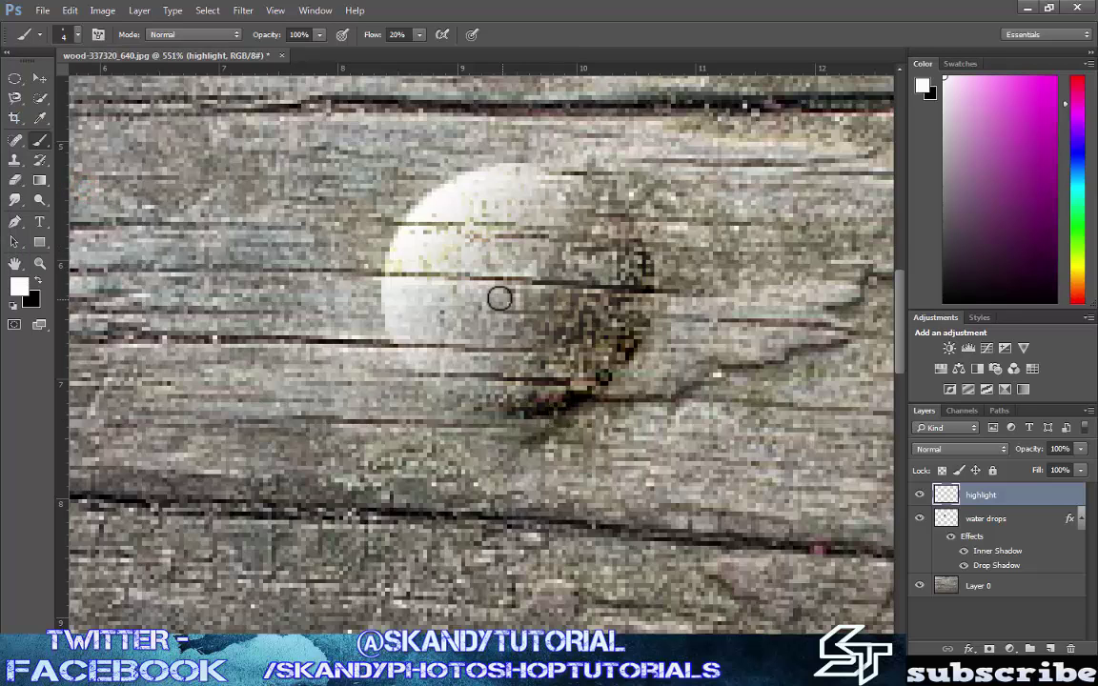
pyautogui.click(947, 80)
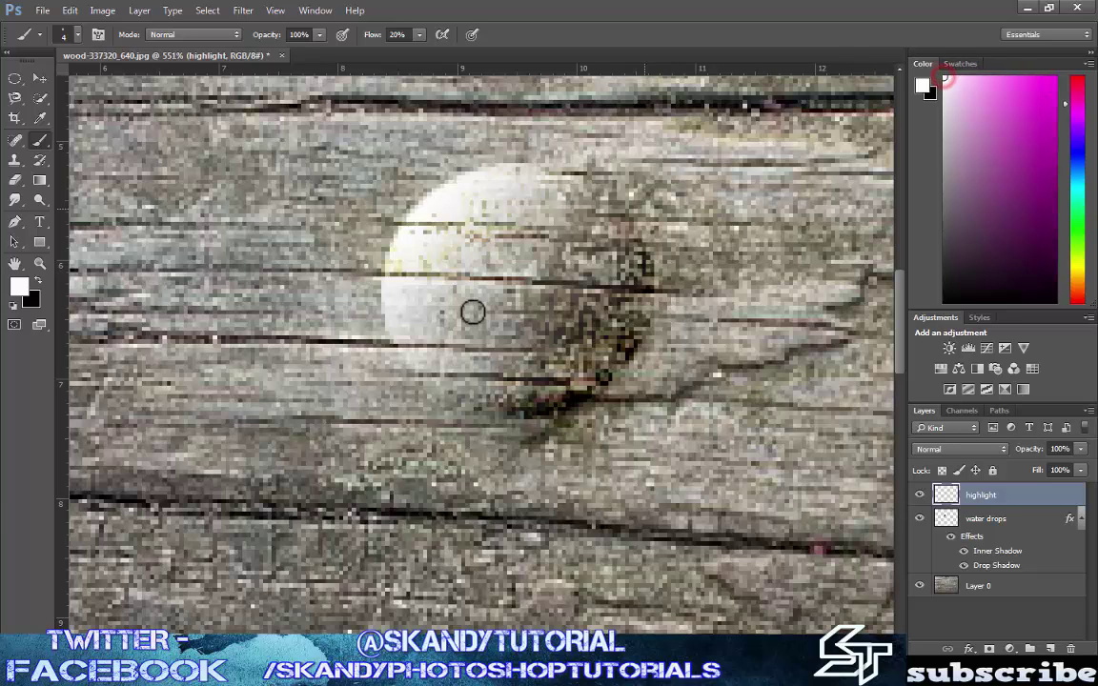
pyautogui.press('x')
pyautogui.press('x')
pyautogui.press('x')
pyautogui.press('x')
pyautogui.press('x')
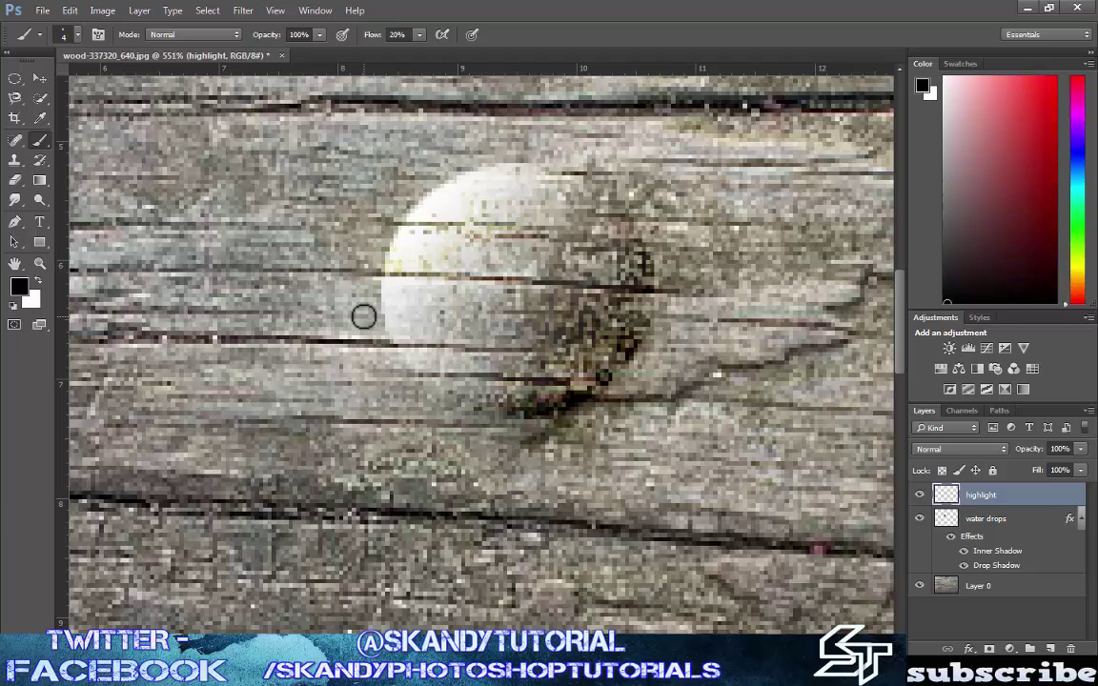
pyautogui.press('x')
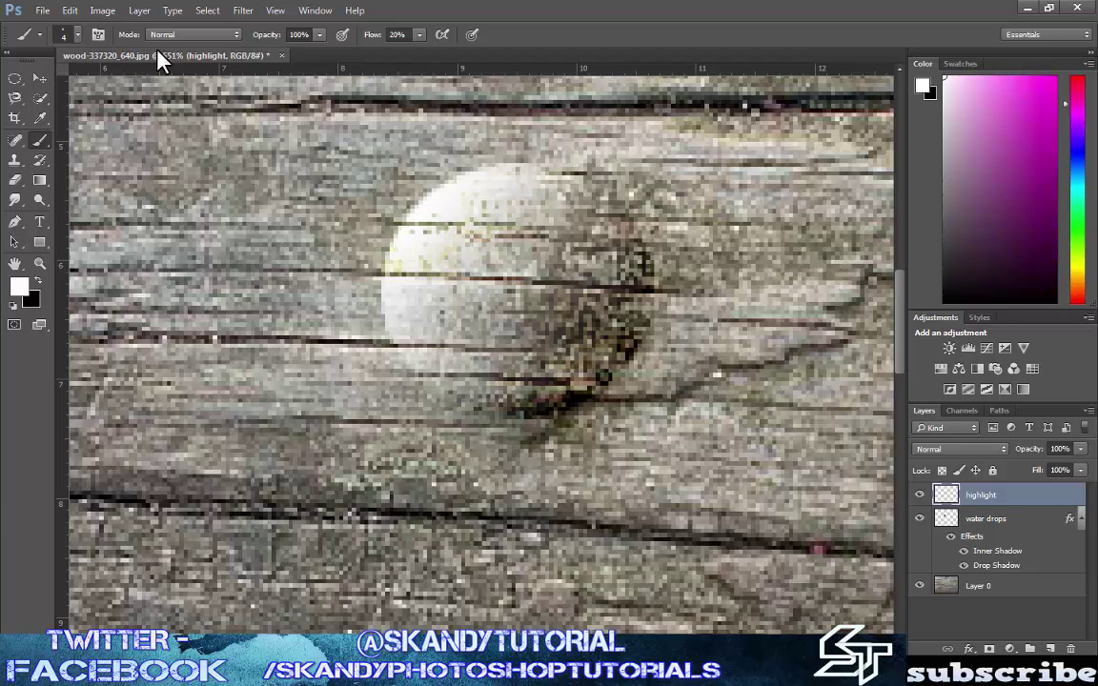
# Set the brush hardness to 90%, keeping the size at 4 px.
pyautogui.click(76, 33)
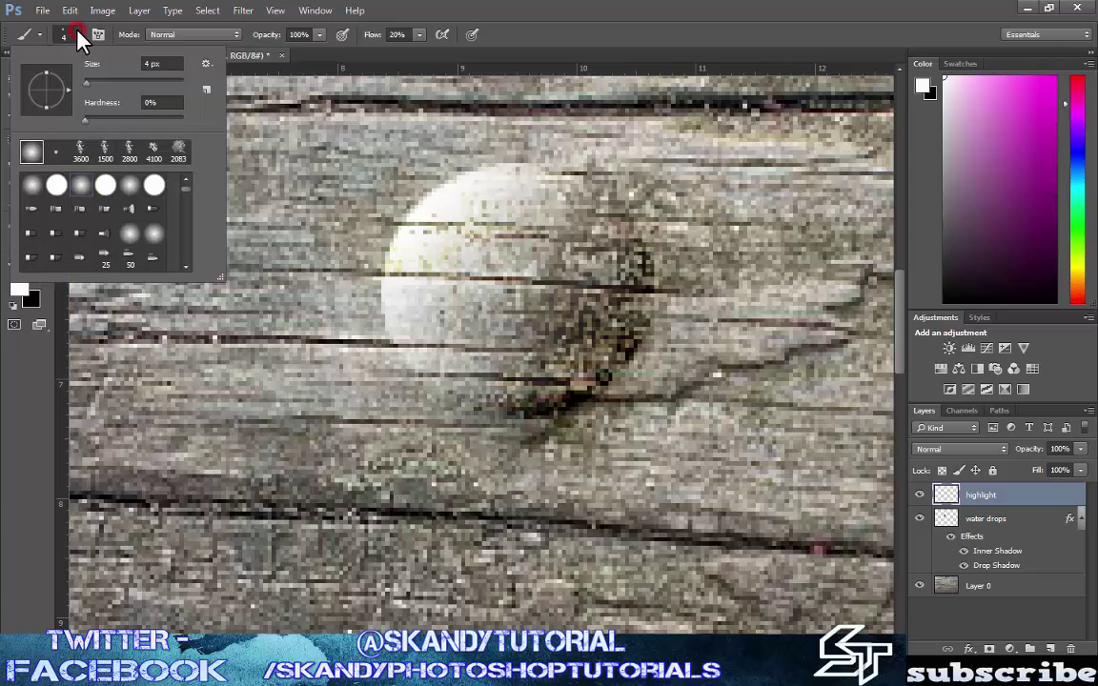
pyautogui.click(170, 103)
pyautogui.click(176, 102)
pyautogui.write('5')
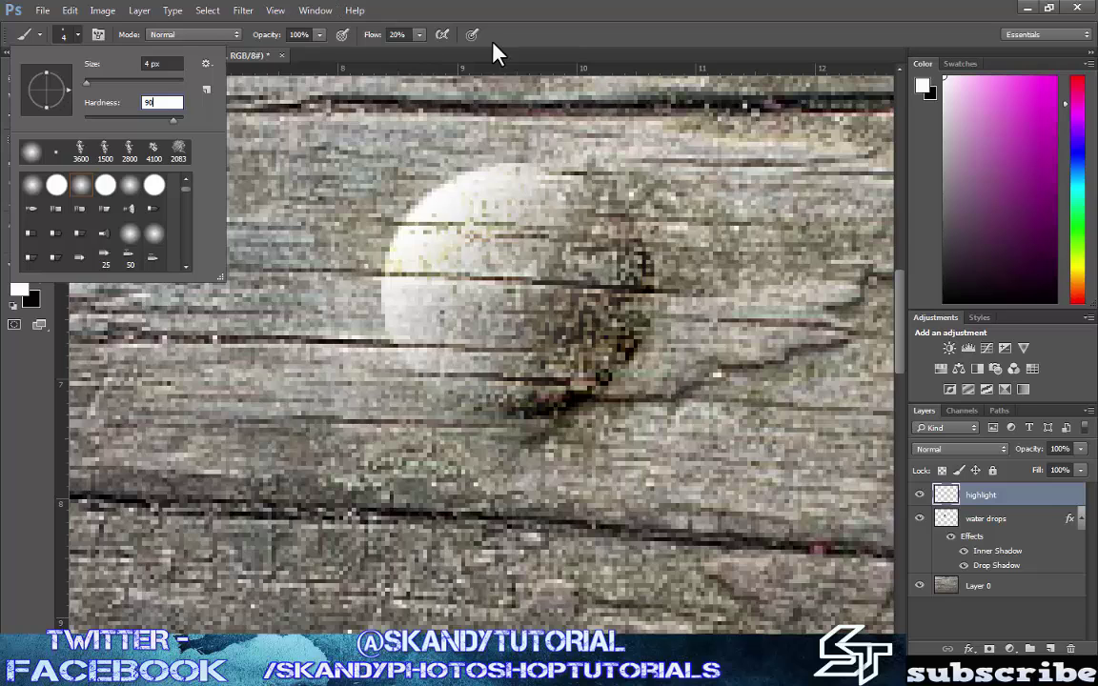
pyautogui.click(529, 38)
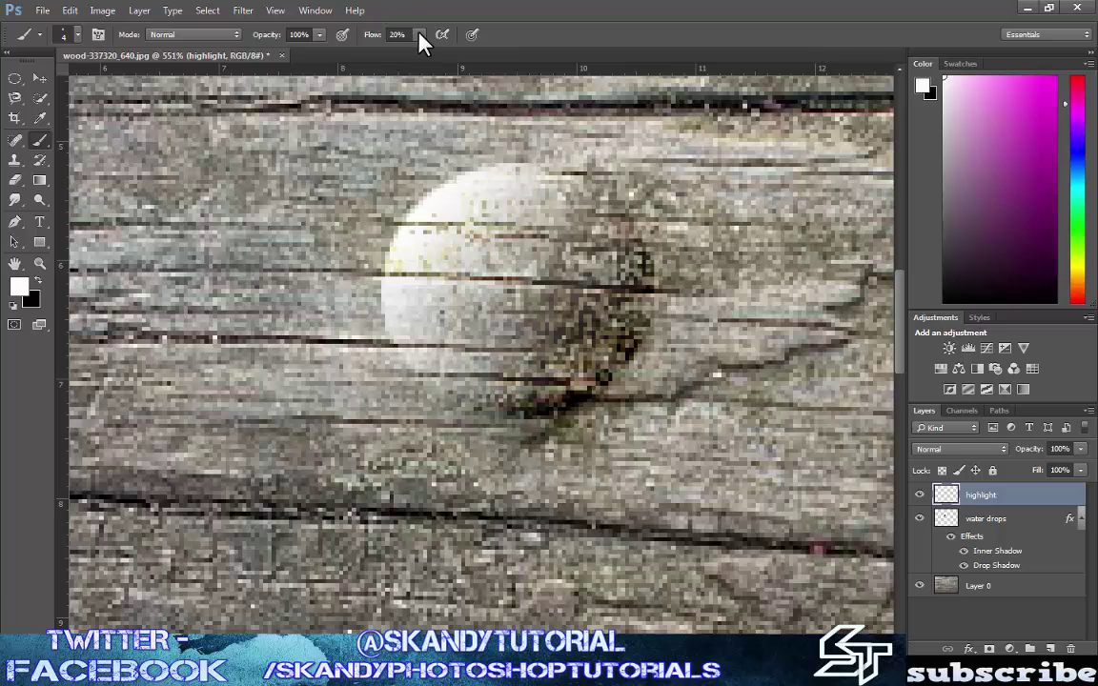
# Brush a short white highlight near the upper-left edge of the drop on the highlight layer.
pyautogui.scroll(2, 446, 202)
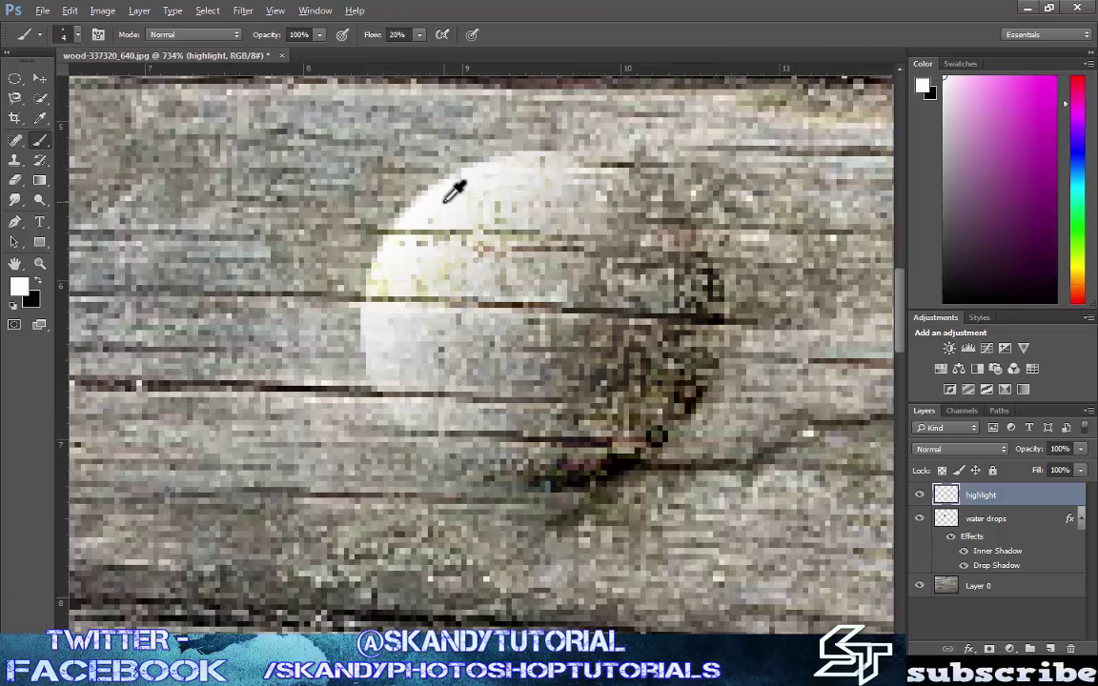
pyautogui.moveTo(417, 240)
pyautogui.mouseDown()
pyautogui.moveTo(498, 172)
pyautogui.moveTo(416, 233)
pyautogui.moveTo(385, 287)
pyautogui.moveTo(380, 270)
pyautogui.moveTo(385, 282)
pyautogui.moveTo(429, 248)
pyautogui.mouseUp()
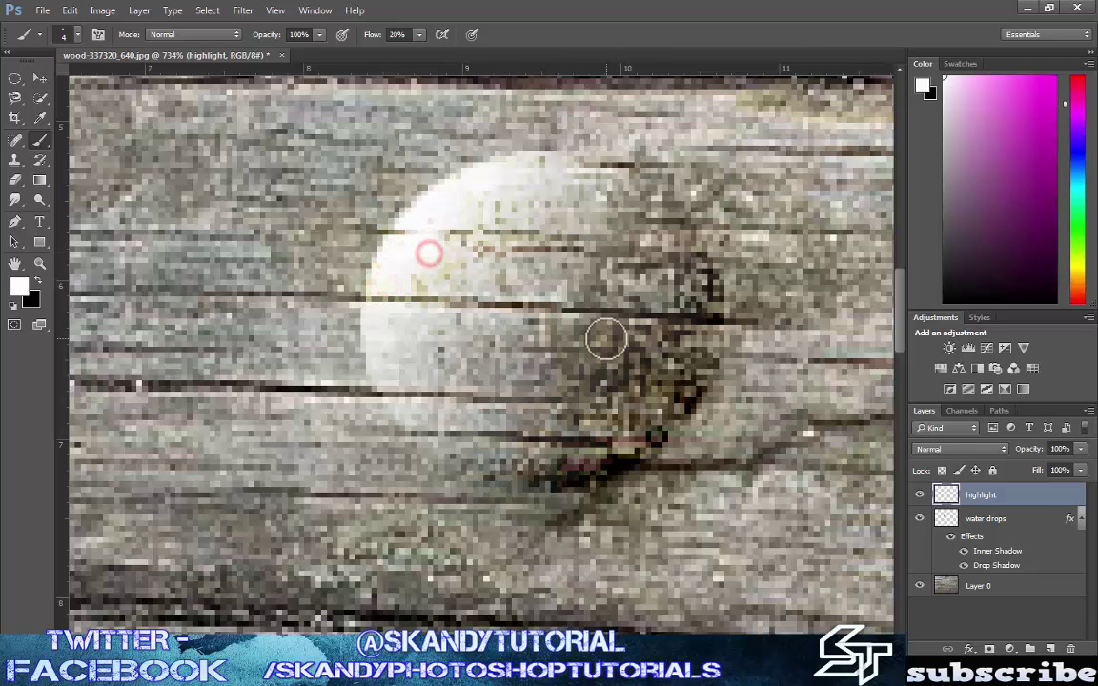
pyautogui.scroll(-3, 455, 343)
pyautogui.scroll(-3, 455, 343)
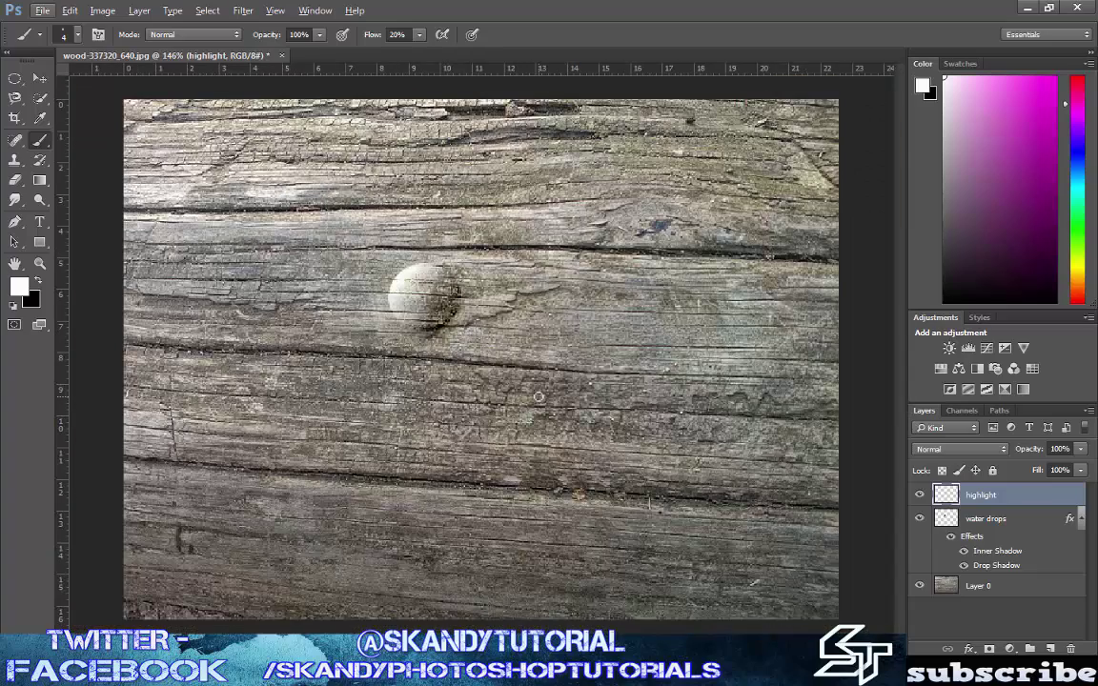
# Group the highlight and water drops layers, and check the group's contents before collapsing it.
pyautogui.click(991, 522)
pyautogui.click(991, 519)
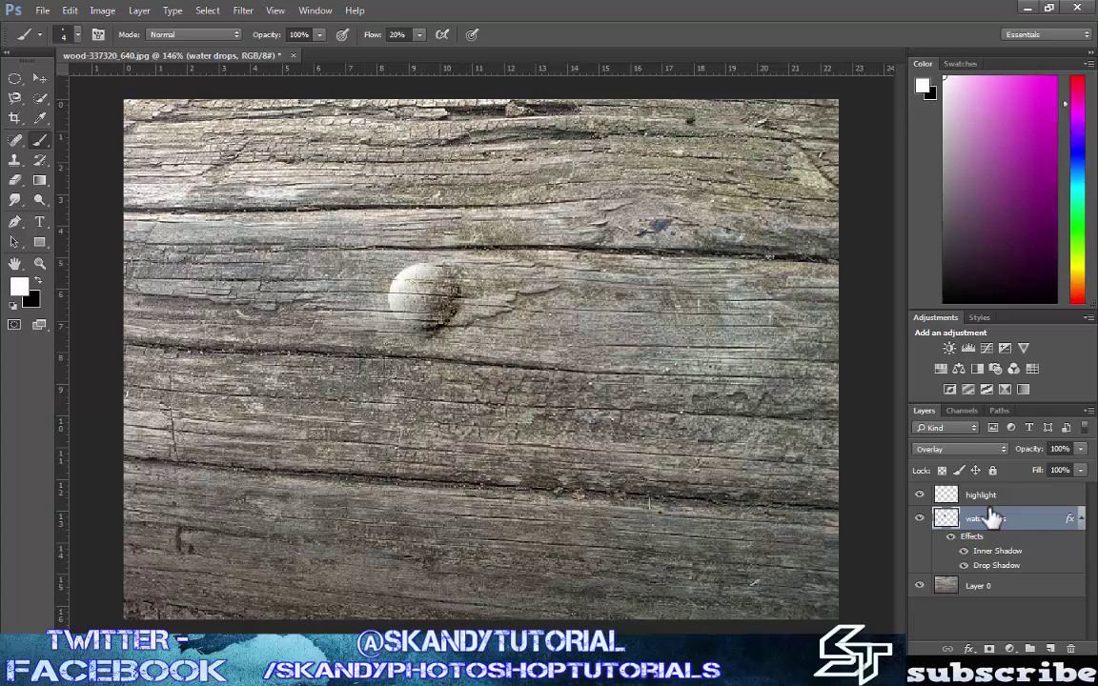
pyautogui.keyDown('ctrl'); pyautogui.click(982, 497); pyautogui.keyUp('ctrl')
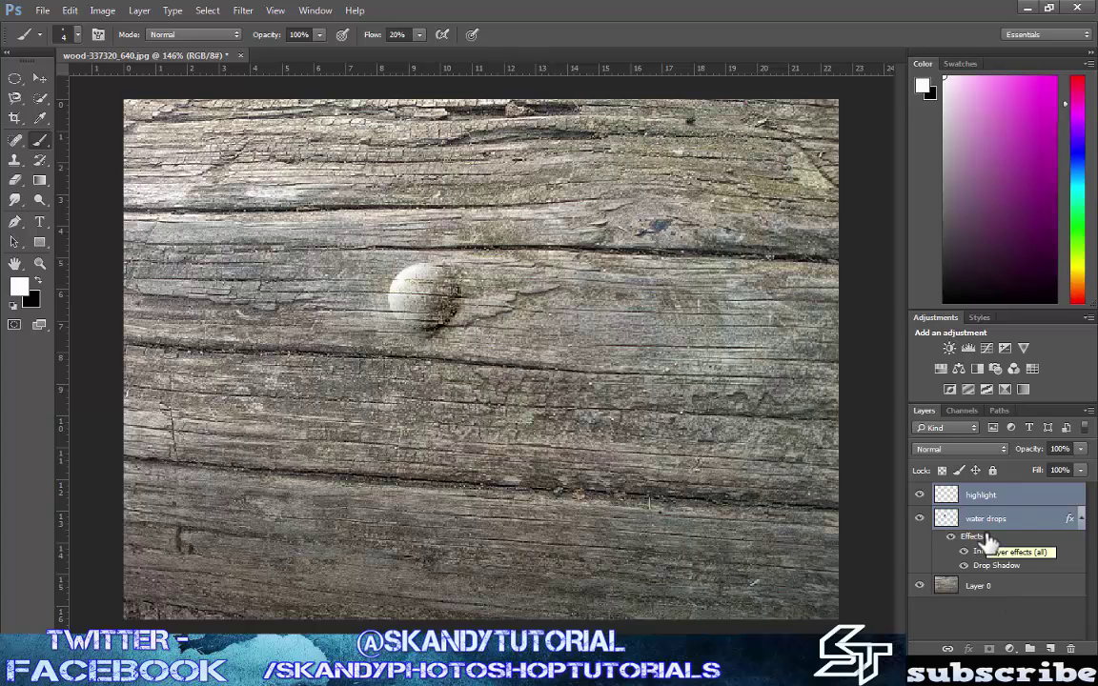
pyautogui.hotkey('ctrl', 'g')
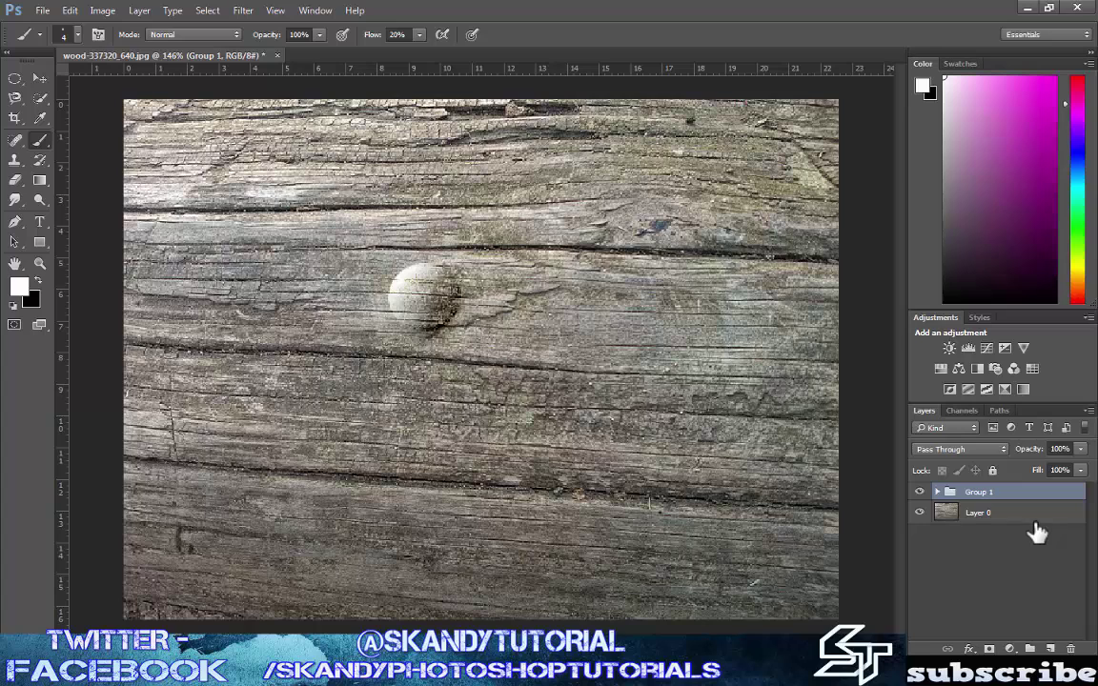
pyautogui.click(938, 492)
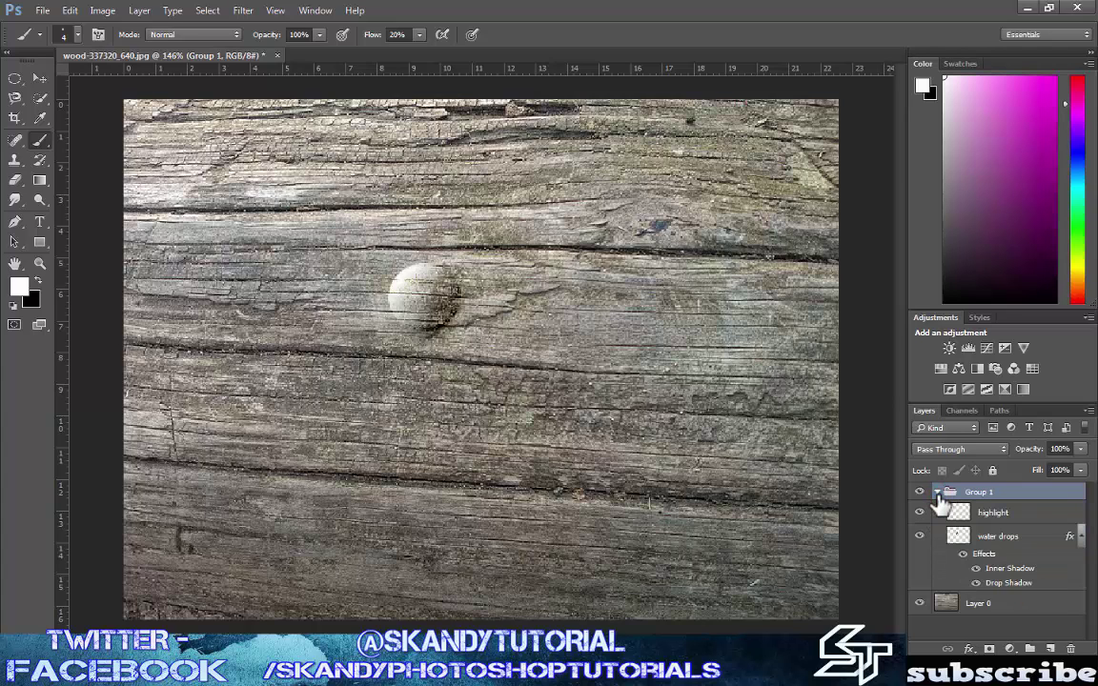
pyautogui.click(937, 492)
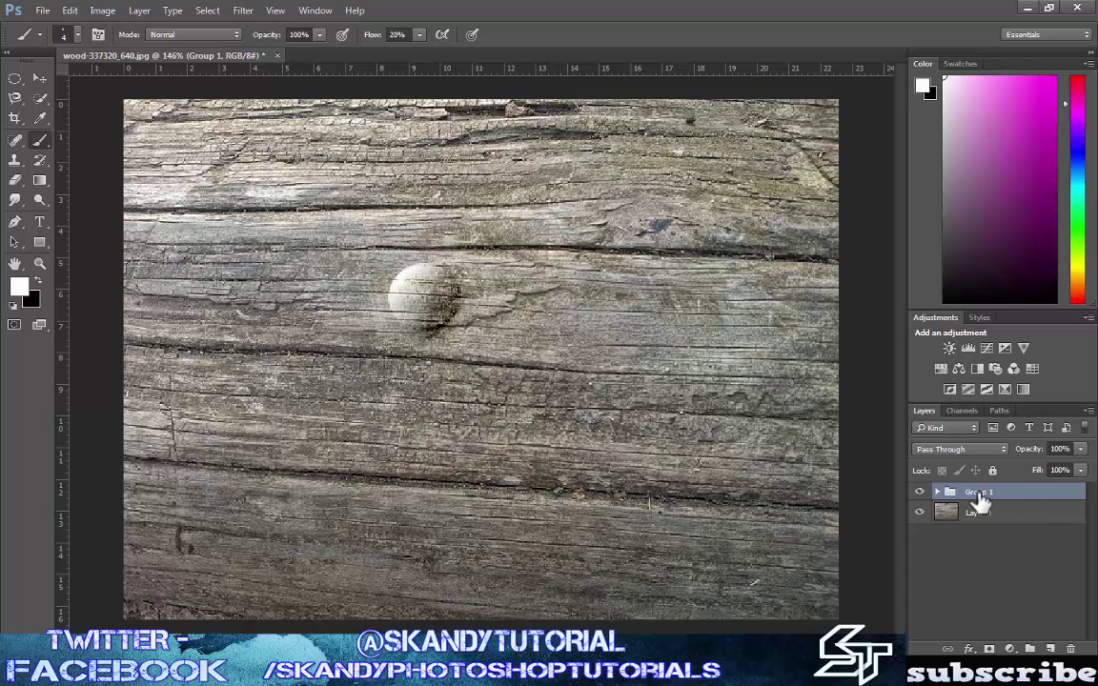
# Duplicate the drop group and move the copy about 88 px to the right of the original drop.
pyautogui.hotkey('ctrl', 'j')
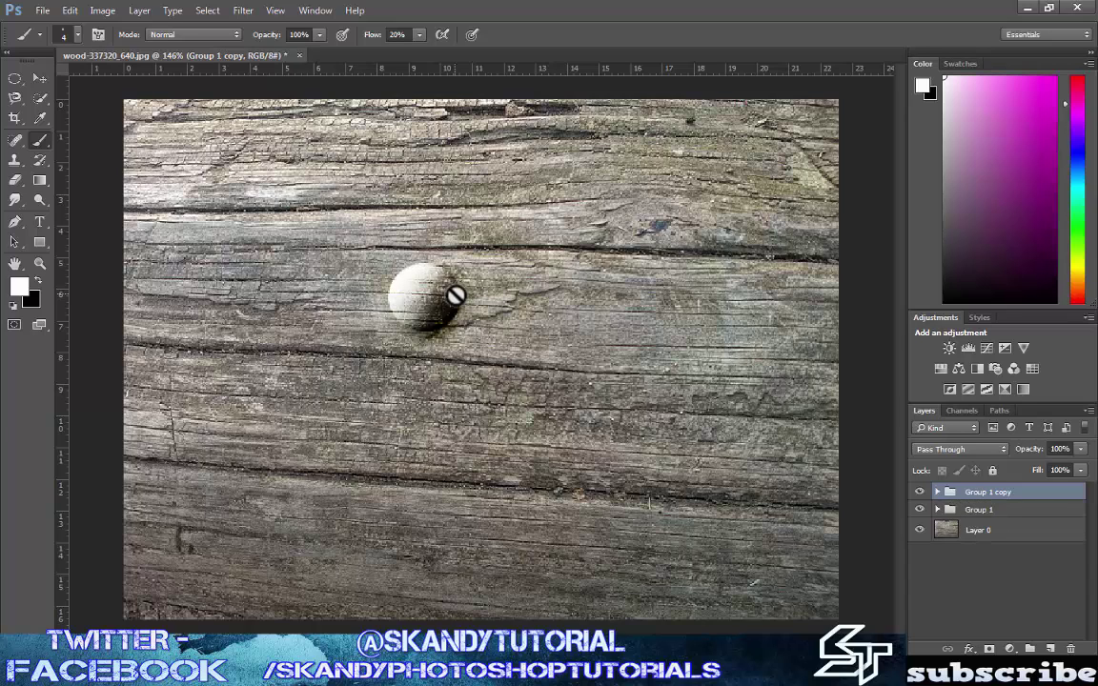
pyautogui.hotkey('ctrl', 't')
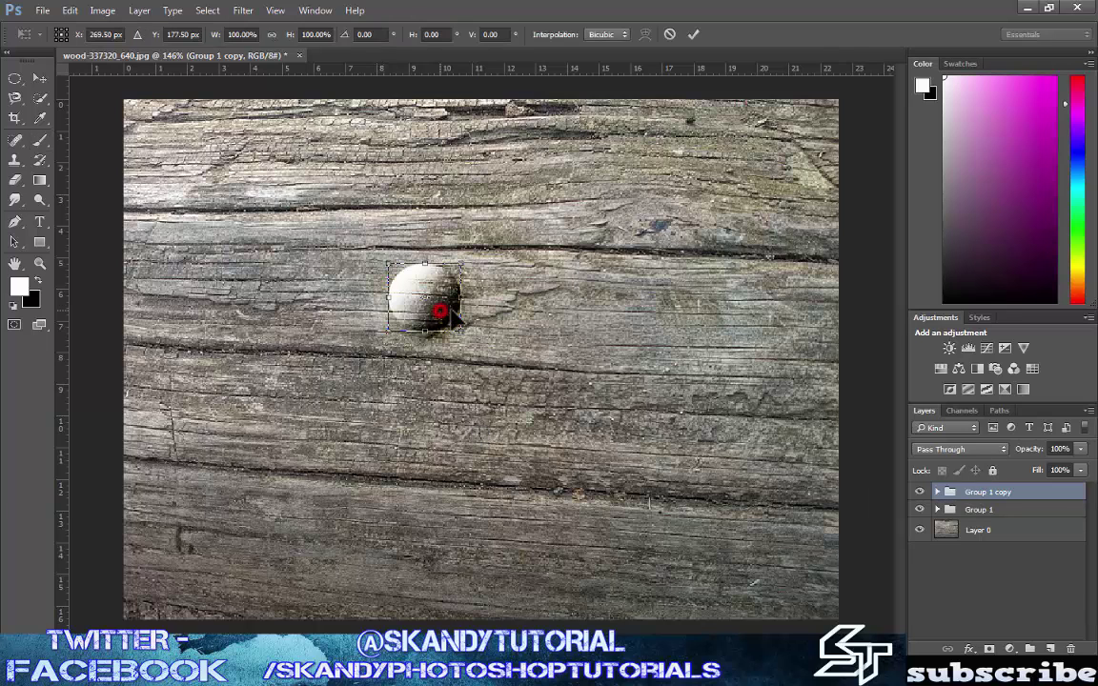
pyautogui.moveTo(441, 322); pyautogui.dragTo(546, 321)
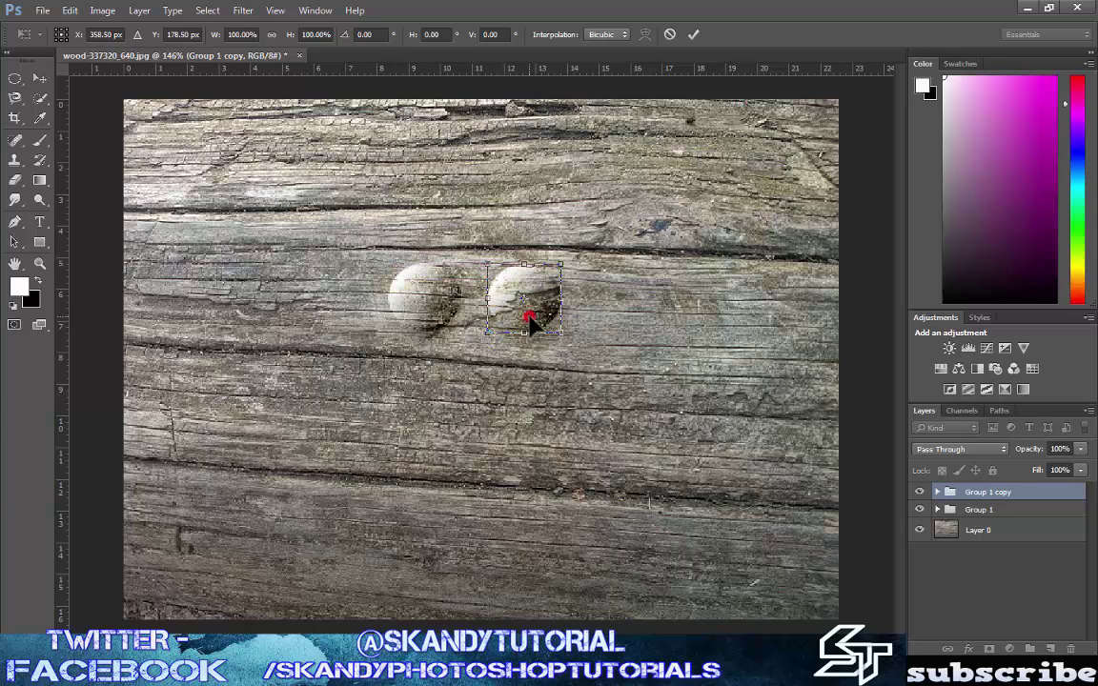
pyautogui.moveTo(529, 318); pyautogui.dragTo(530, 327)
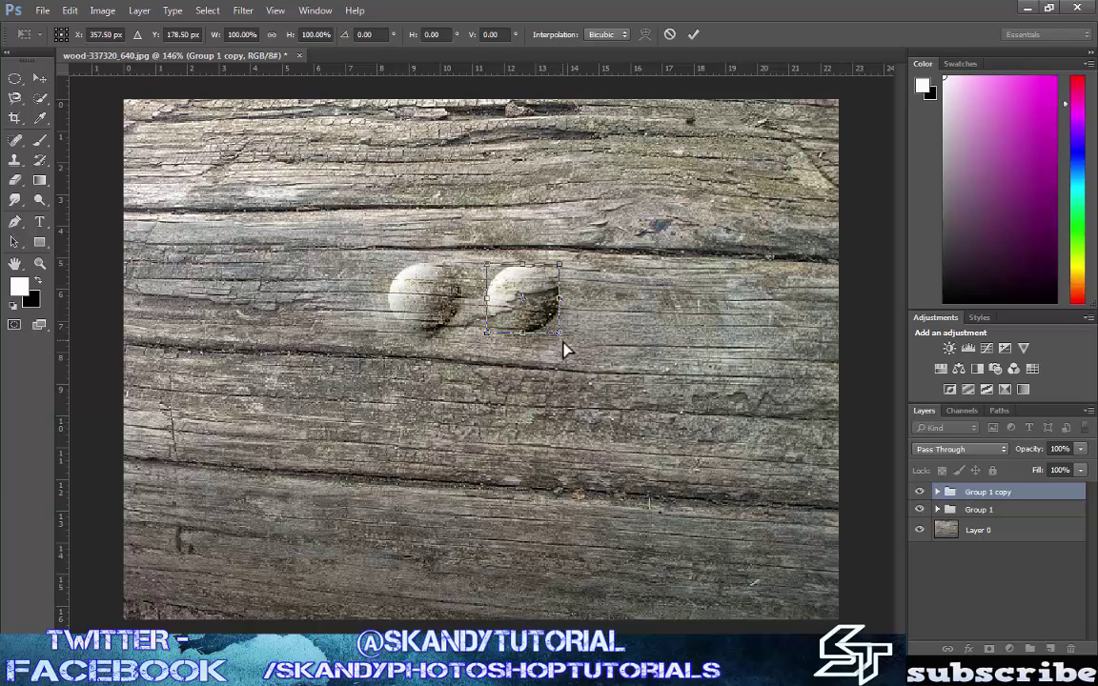
# Distort the copied drop into an irregular shape about 93% wide and 106% high, rotated about 9°, and apply the transformation.
pyautogui.moveTo(560, 336); pyautogui.dragTo(557, 349)
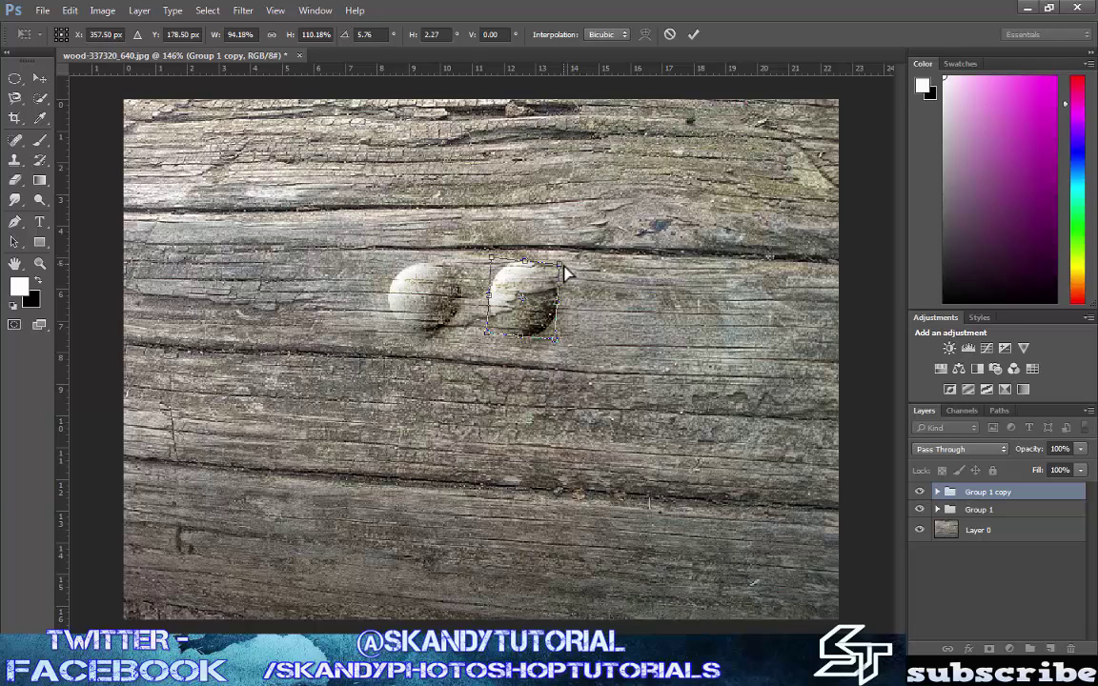
pyautogui.moveTo(560, 265)
pyautogui.mouseDown()
pyautogui.moveTo(564, 283)
pyautogui.moveTo(571, 271)
pyautogui.moveTo(555, 284)
pyautogui.moveTo(556, 267)
pyautogui.moveTo(583, 252)
pyautogui.moveTo(555, 272)
pyautogui.moveTo(572, 268)
pyautogui.moveTo(558, 274)
pyautogui.moveTo(572, 243)
pyautogui.moveTo(572, 267)
pyautogui.moveTo(580, 235)
pyautogui.moveTo(568, 271)
pyautogui.mouseUp()
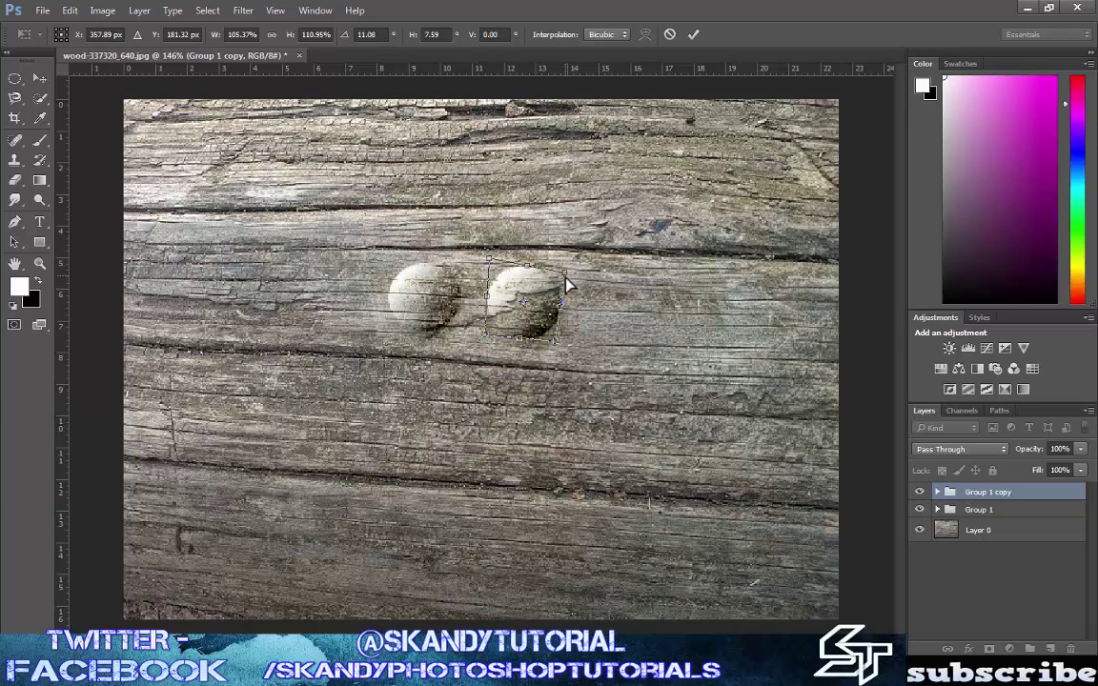
pyautogui.moveTo(564, 276)
pyautogui.mouseDown()
pyautogui.moveTo(556, 289)
pyautogui.moveTo(568, 281)
pyautogui.mouseUp()
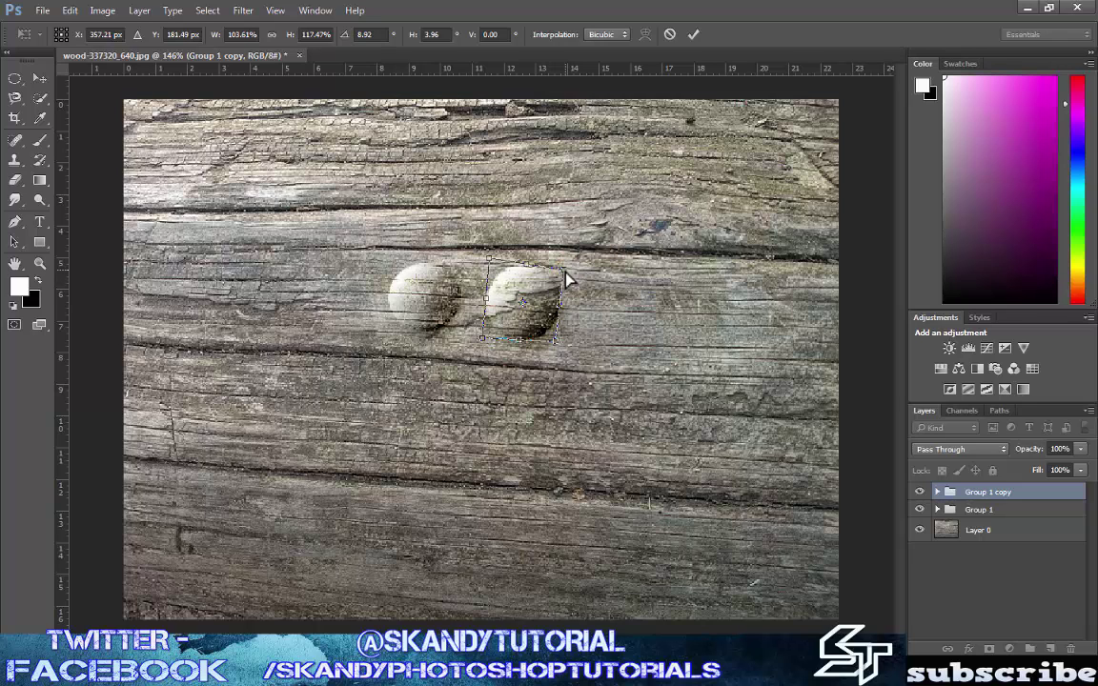
pyautogui.moveTo(566, 276)
pyautogui.mouseDown()
pyautogui.moveTo(556, 274)
pyautogui.moveTo(581, 270)
pyautogui.moveTo(554, 274)
pyautogui.moveTo(565, 274)
pyautogui.mouseUp()
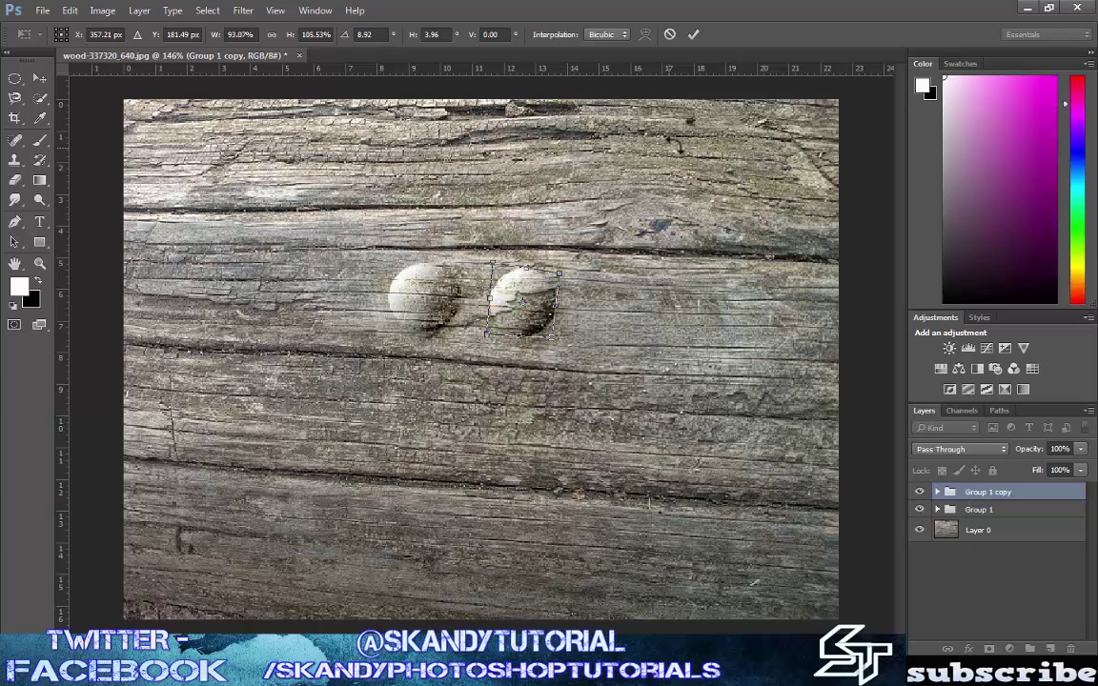
pyautogui.click(695, 36)
pyautogui.press('b')
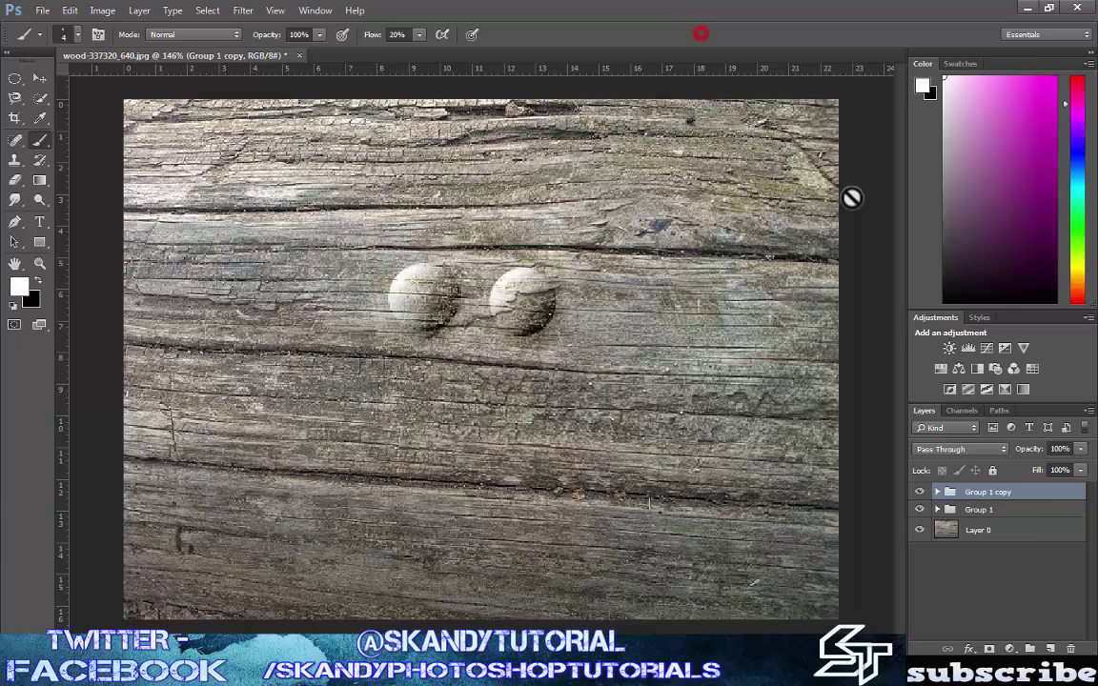
# Transform the original drop group into a narrow, tilted oval about 75% wide and 91% high, rotated about 6°, and apply it.
pyautogui.click(979, 510)
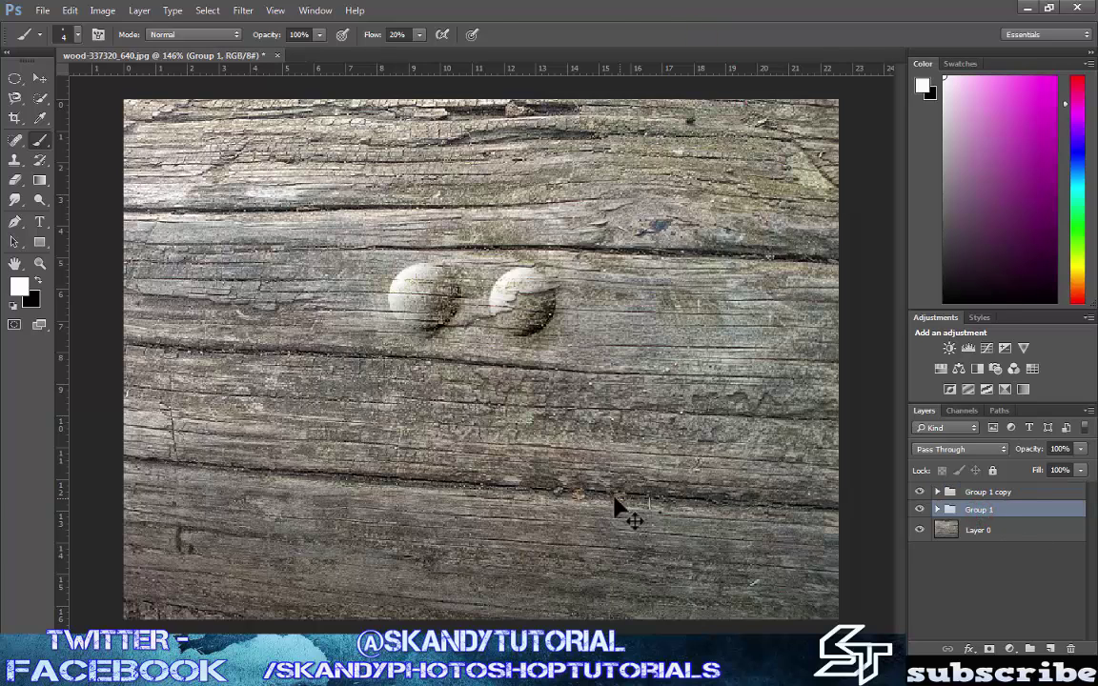
pyautogui.hotkey('ctrl', 't')
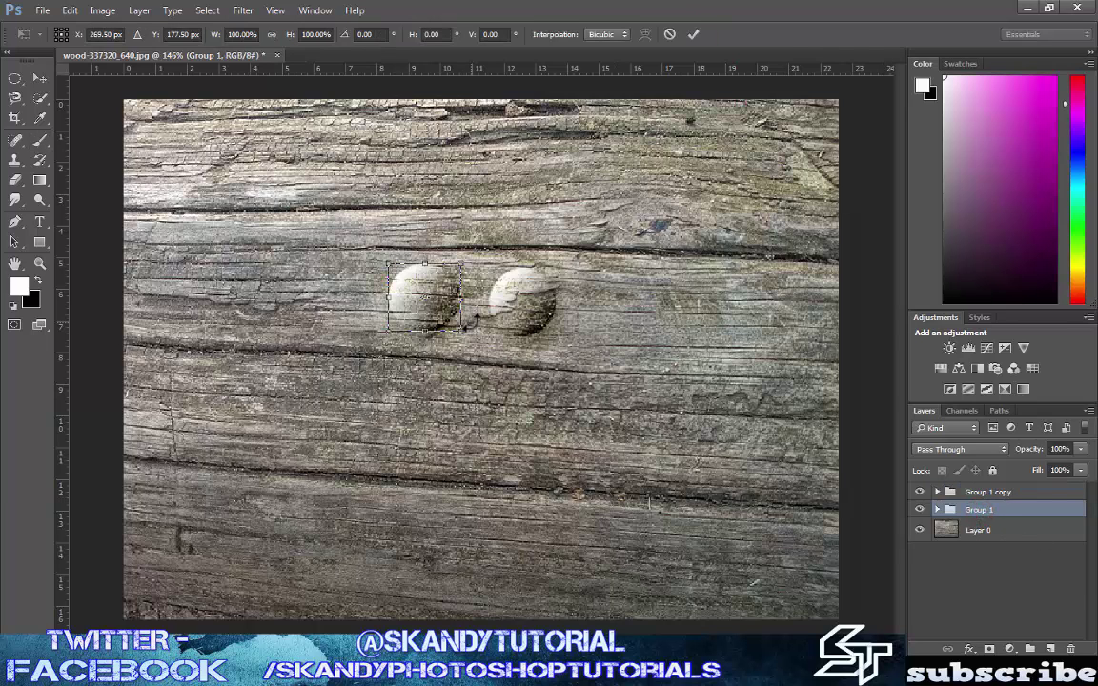
pyautogui.moveTo(464, 340); pyautogui.dragTo(451, 349)
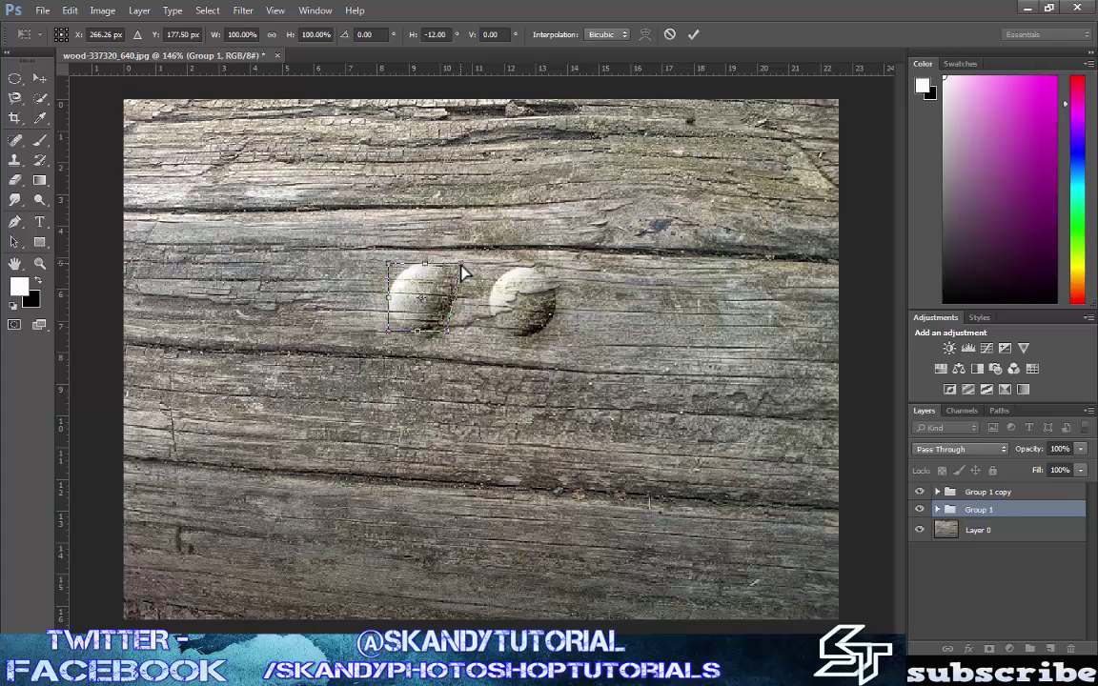
pyautogui.moveTo(462, 271); pyautogui.dragTo(454, 272)
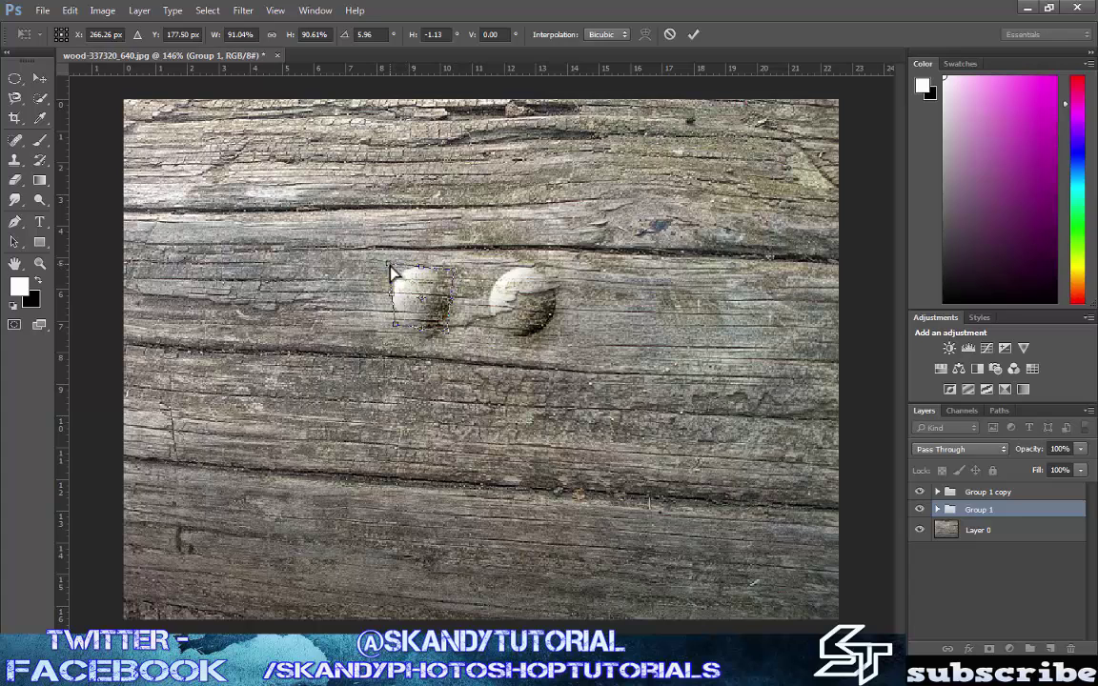
pyautogui.moveTo(391, 265); pyautogui.dragTo(401, 274)
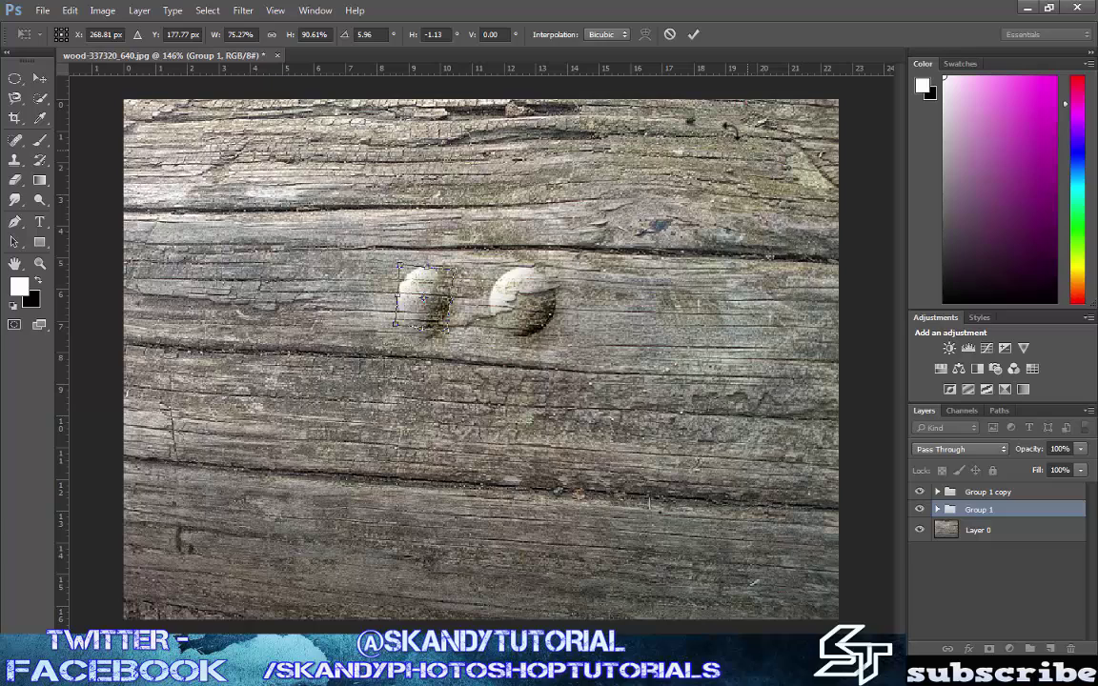
pyautogui.click(694, 34)
pyautogui.press('b')
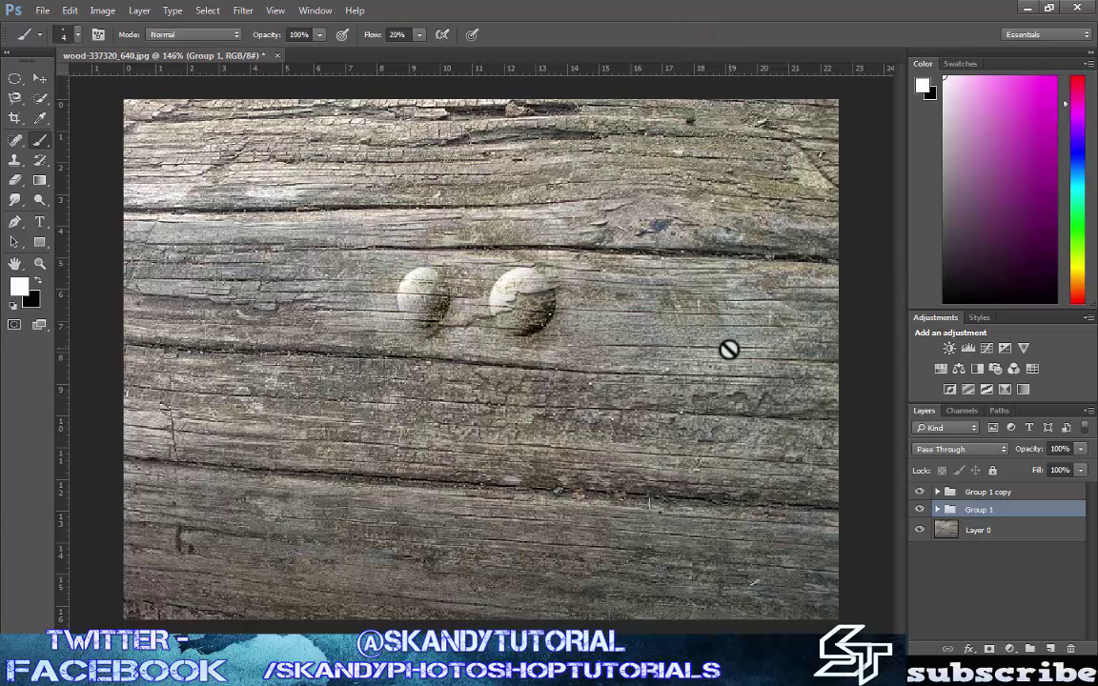
pyautogui.scroll(-3, 728, 349)
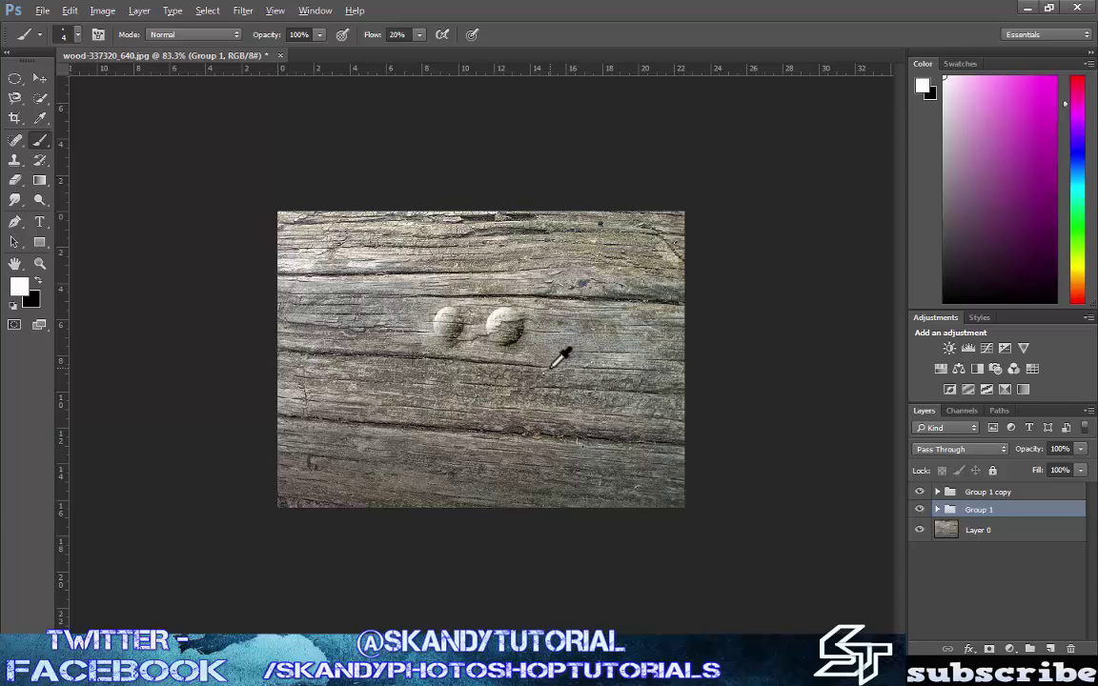
pyautogui.scroll(2, 526, 358)
pyautogui.scroll(2, 526, 357)
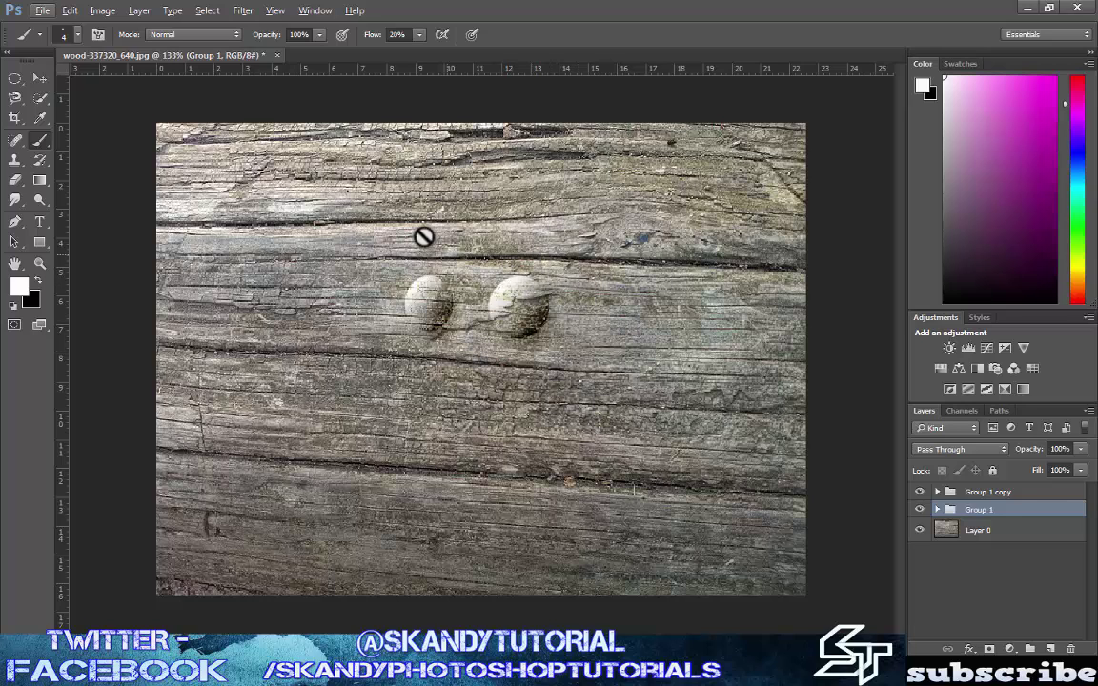
# Shrink the copied drop group slightly from its upper-right corner and apply the transformation.
pyautogui.click(981, 493)
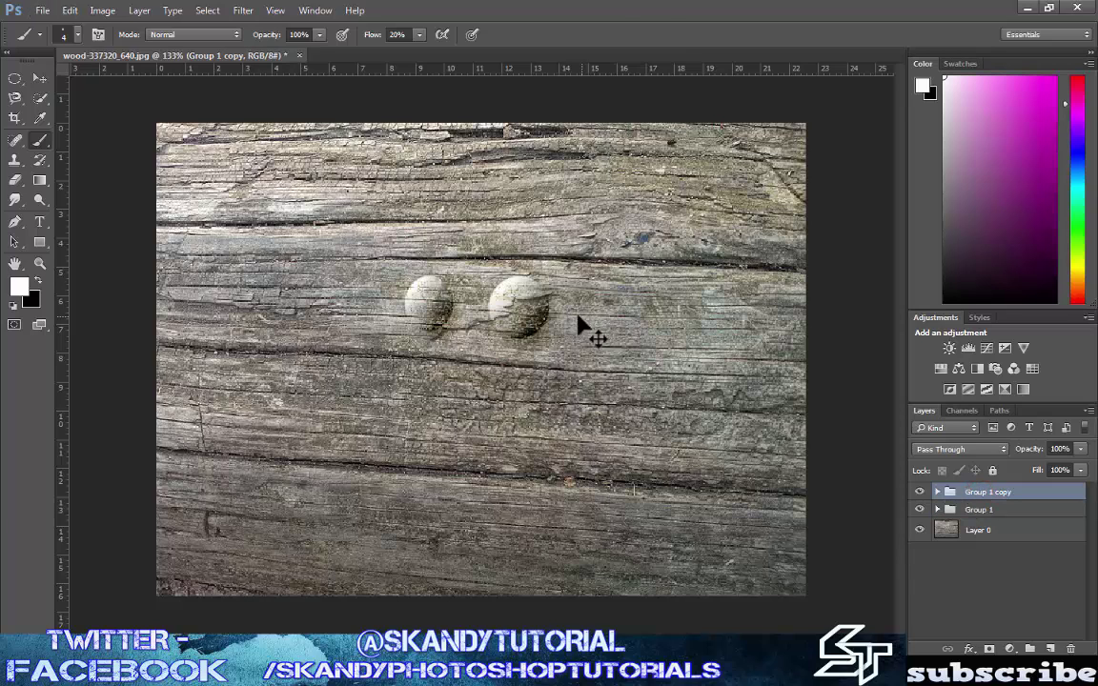
pyautogui.hotkey('ctrl', 't')
pyautogui.moveTo(552, 274); pyautogui.dragTo(542, 289)
pyautogui.click(693, 34)
pyautogui.press('b')
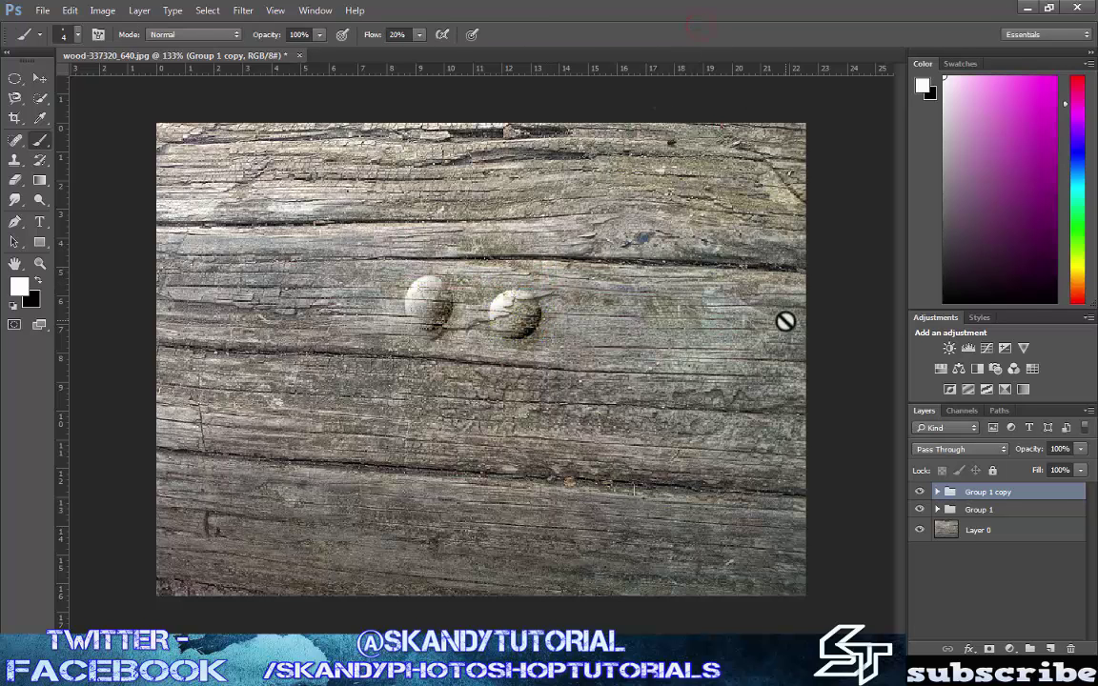
# Open the copied group's water drops layer in the Liquify filter with an enlarged preview of the drop.
pyautogui.click(937, 492)
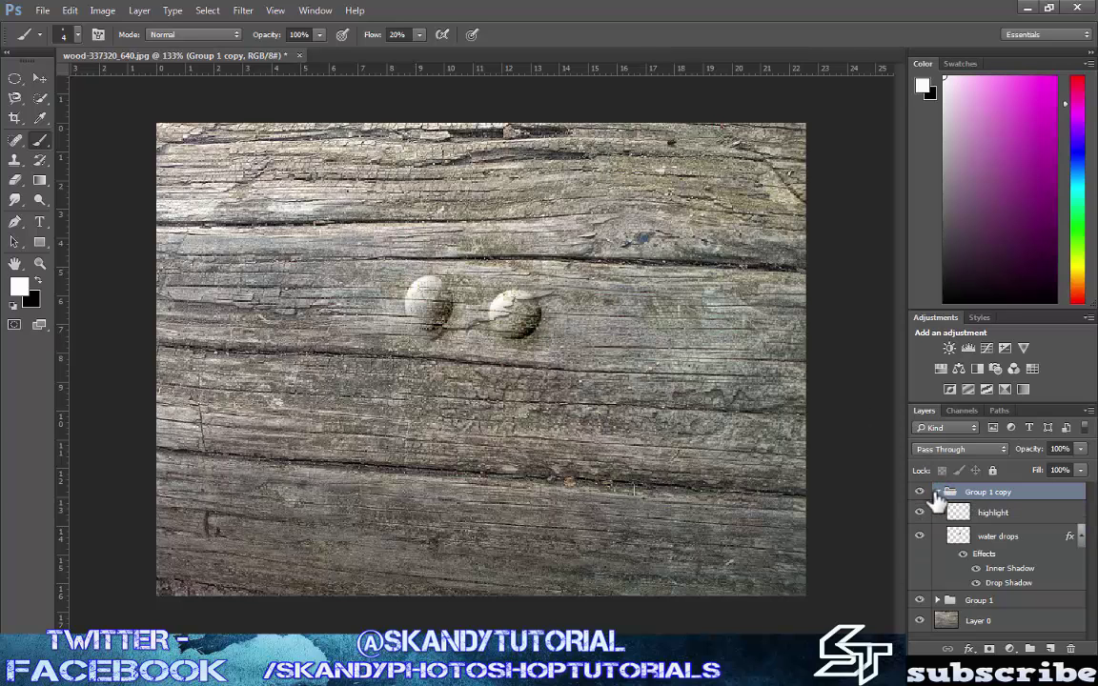
pyautogui.click(997, 541)
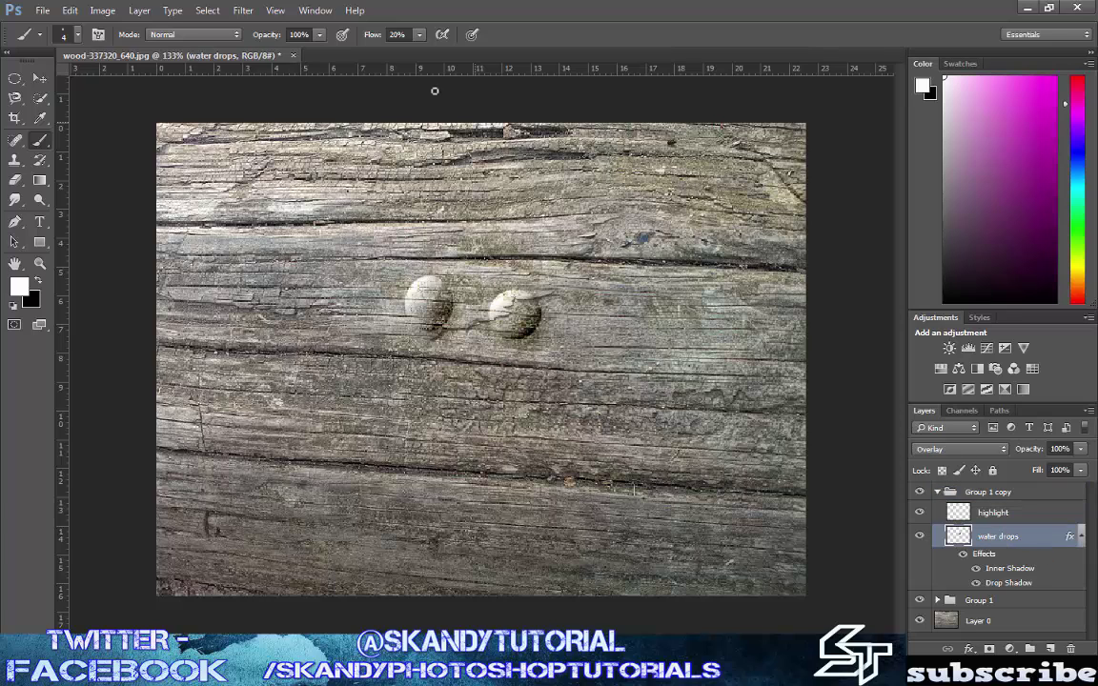
pyautogui.click(243, 12)
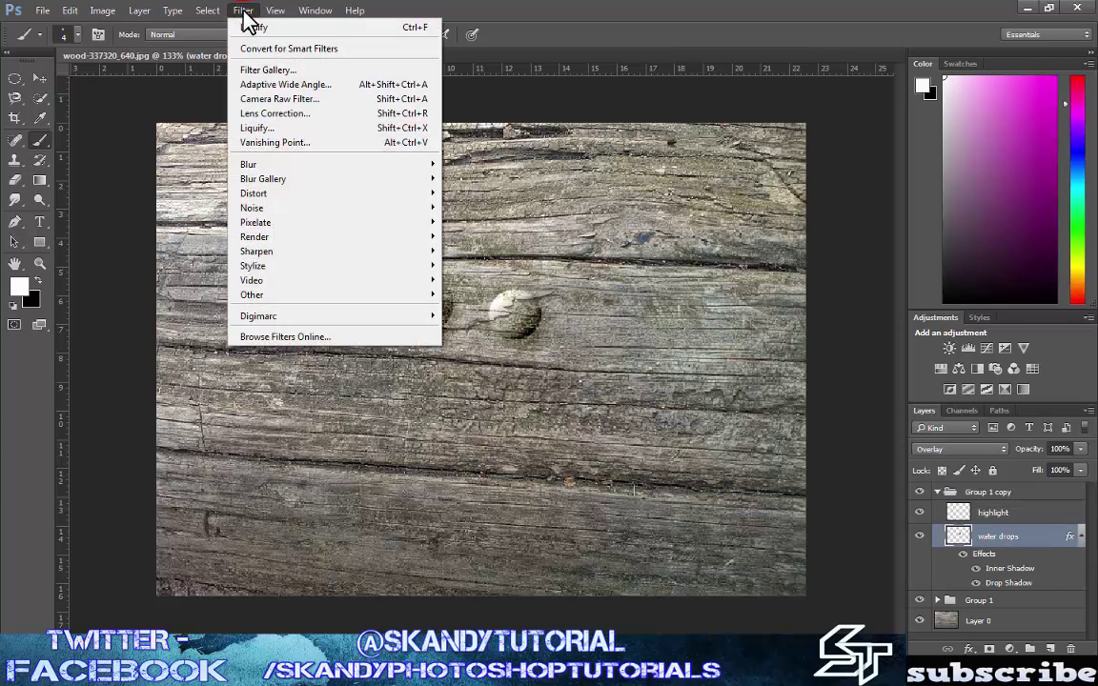
pyautogui.click(277, 128)
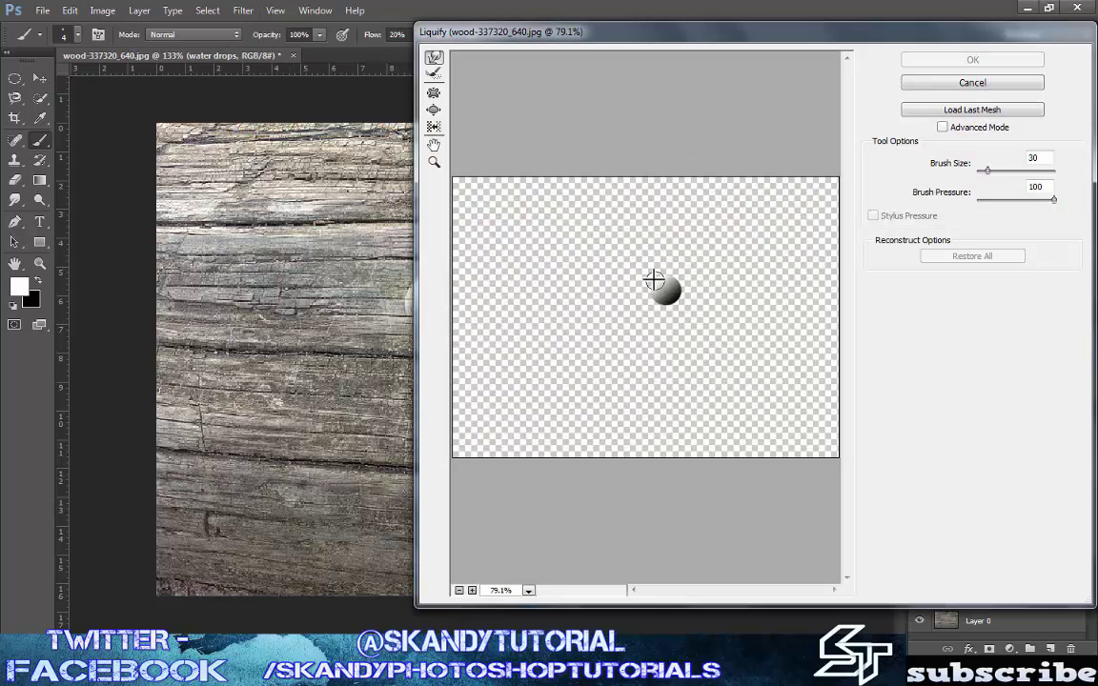
pyautogui.scroll(5, 667, 286)
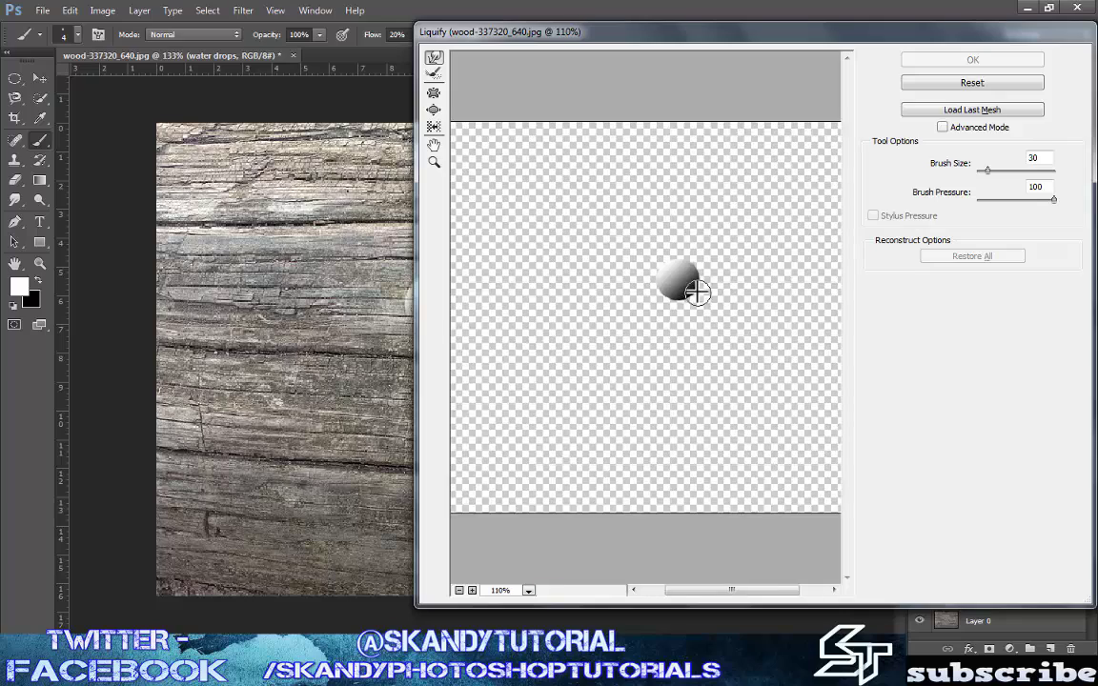
pyautogui.moveTo(746, 34); pyautogui.dragTo(879, 15)
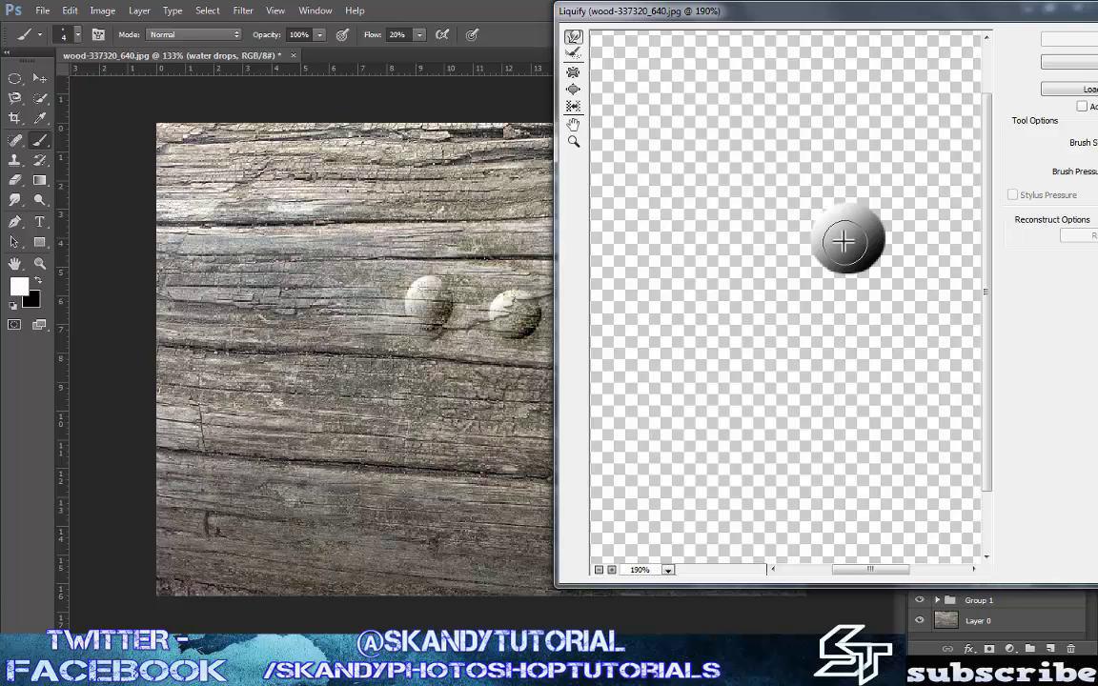
# Enlarge the Liquify brush to 50, pull the drop's upper edge far upward into a teardrop tip, and apply the warp.
pyautogui.press(']')
pyautogui.press(']')
pyautogui.press(']')
pyautogui.press(']')
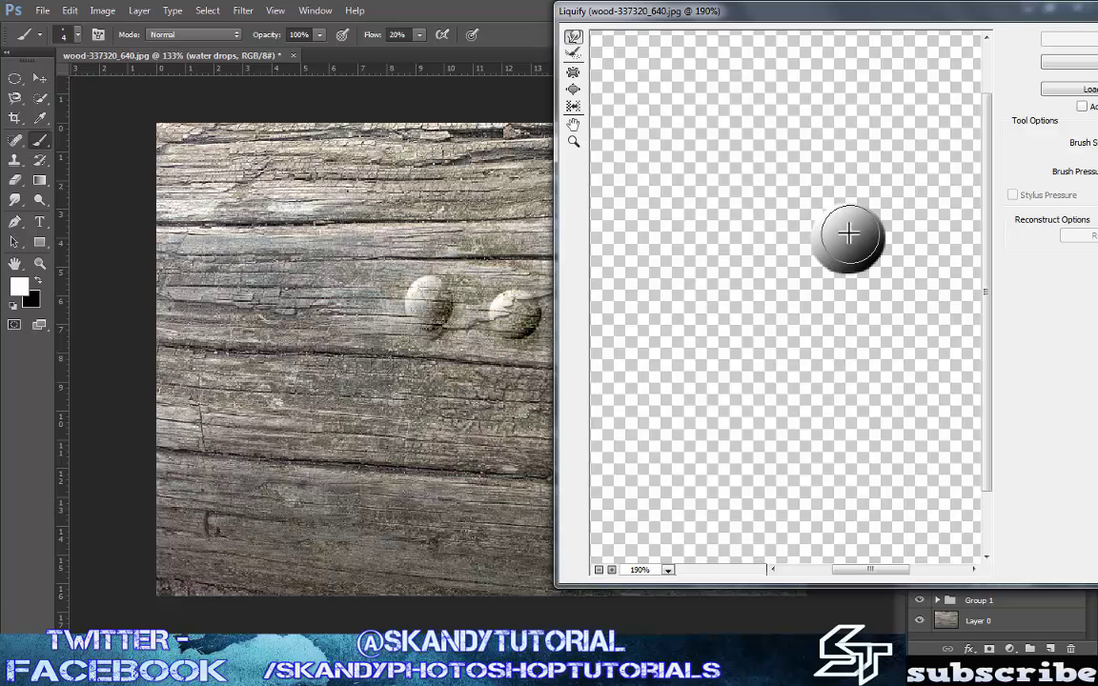
pyautogui.click(846, 236)
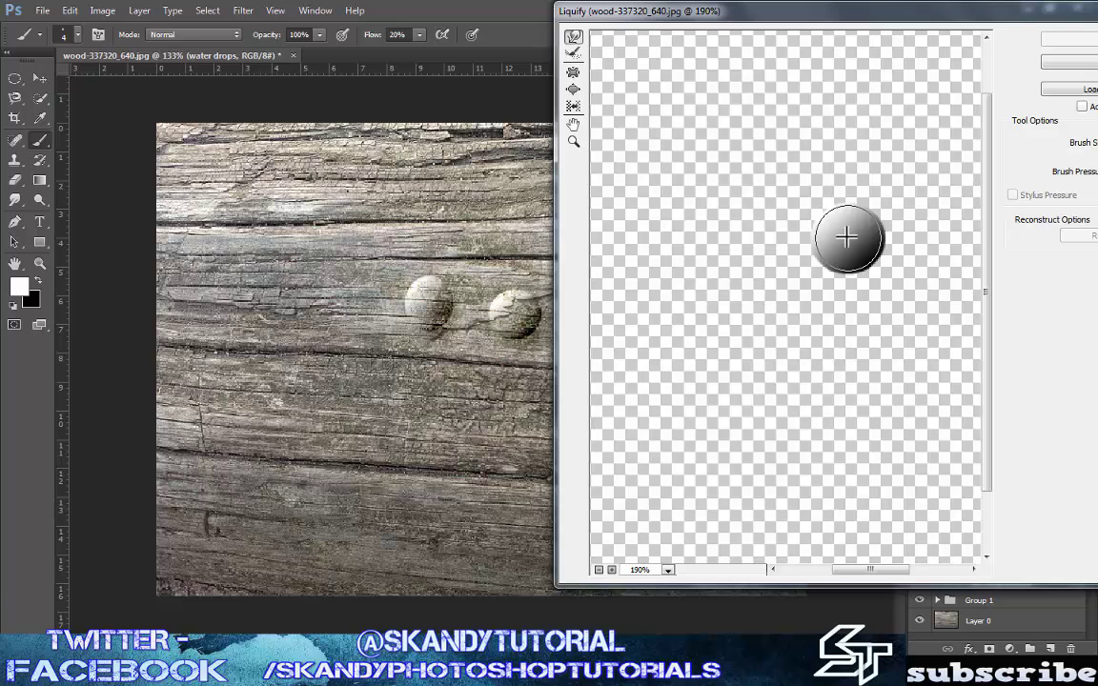
pyautogui.moveTo(838, 235)
pyautogui.mouseDown()
pyautogui.moveTo(862, 172)
pyautogui.moveTo(902, 120)
pyautogui.mouseUp()
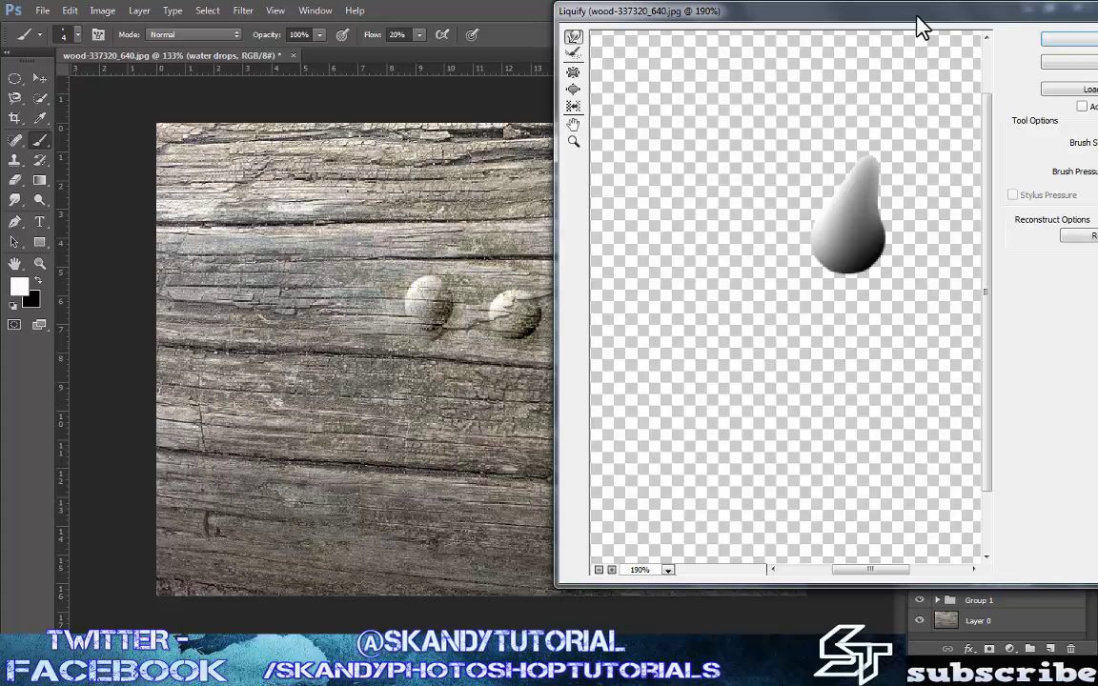
pyautogui.moveTo(920, 27); pyautogui.dragTo(899, 23)
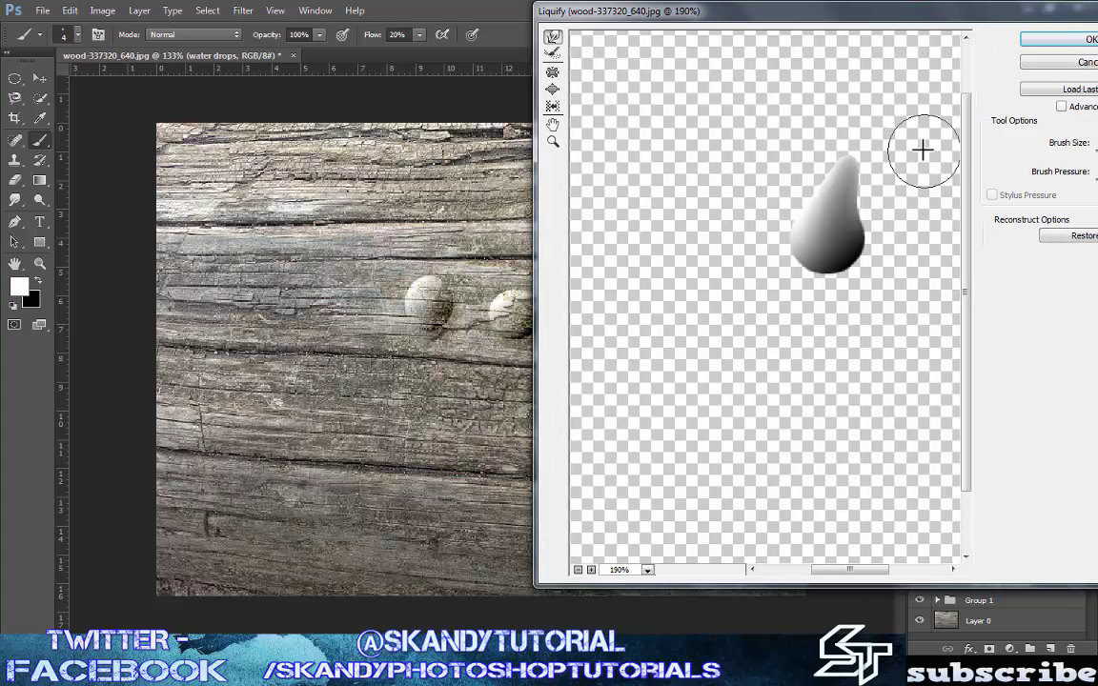
pyautogui.click(1054, 42)
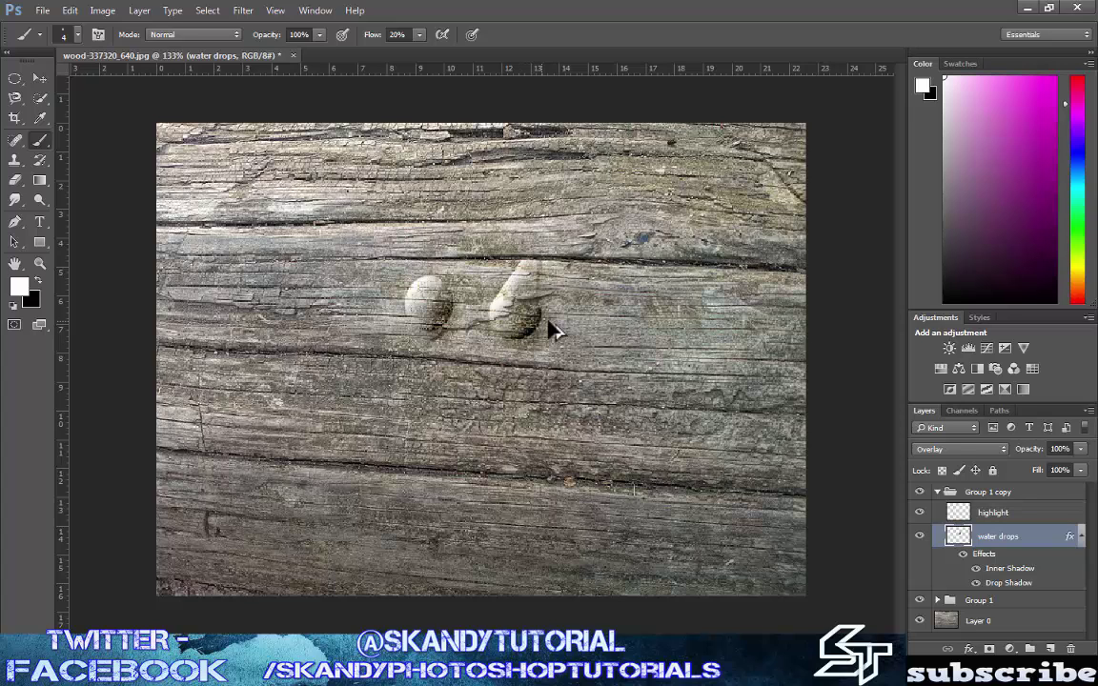
# Undo the teardrop warp on the copied drop.
pyautogui.hotkey('ctrl', 'z')
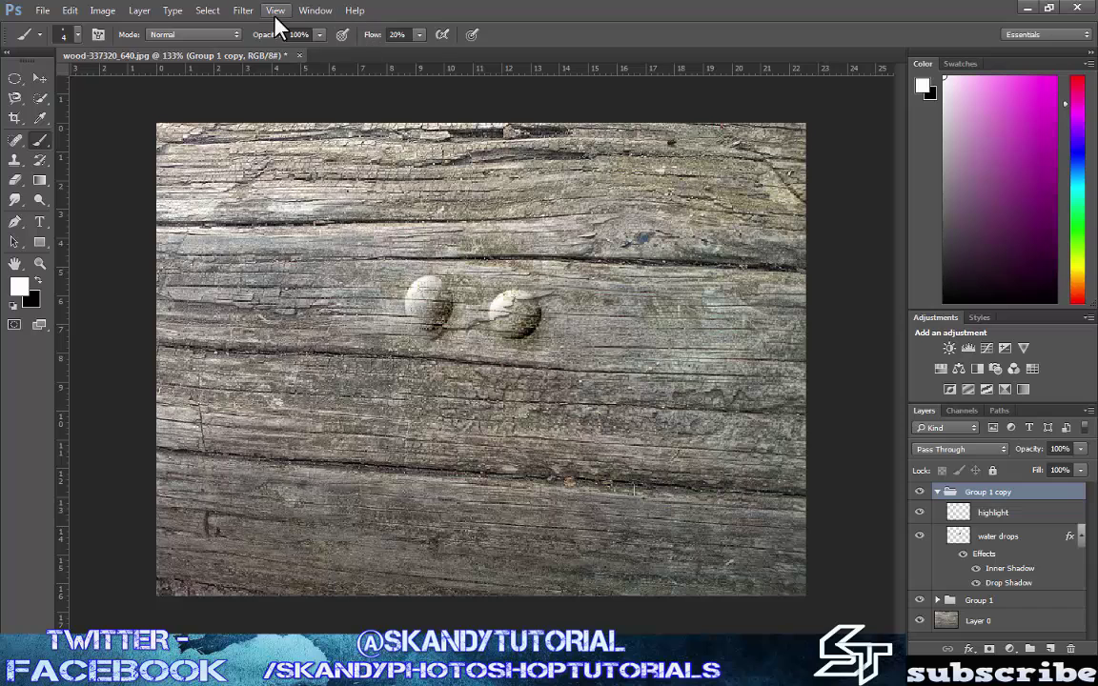
pyautogui.click(244, 11)
pyautogui.click(246, 13)
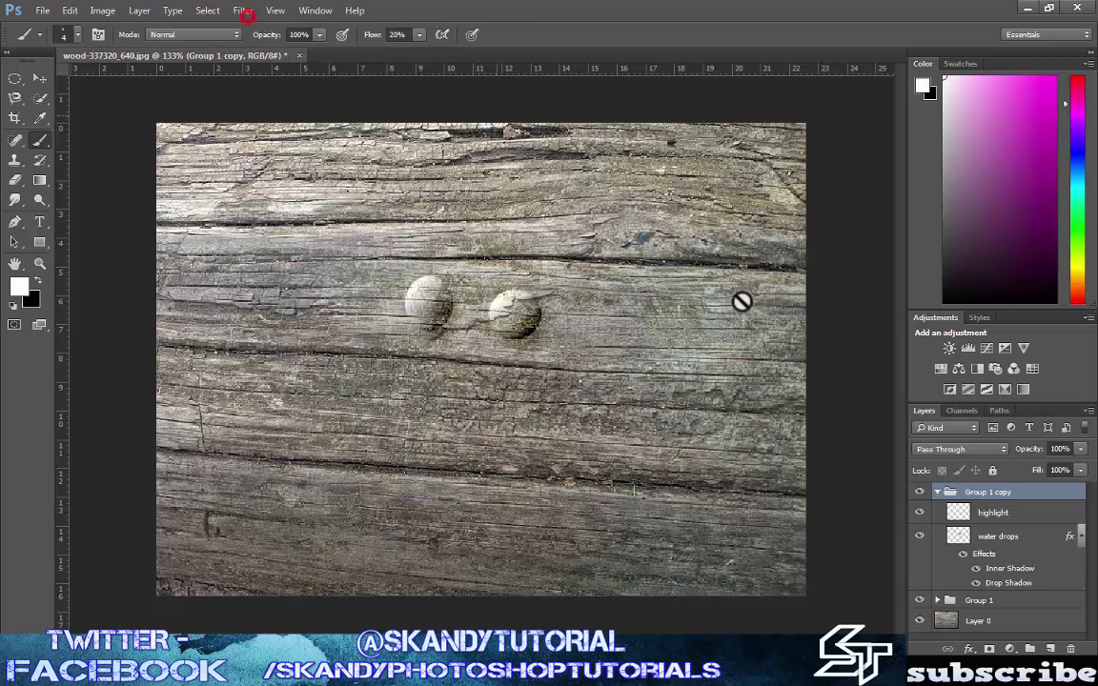
# Liquify the copied group's water drops layer again, nudging the drop's top edge slightly upward with the 50 brush, and apply the warp.
pyautogui.click(1003, 537)
pyautogui.click(244, 14)
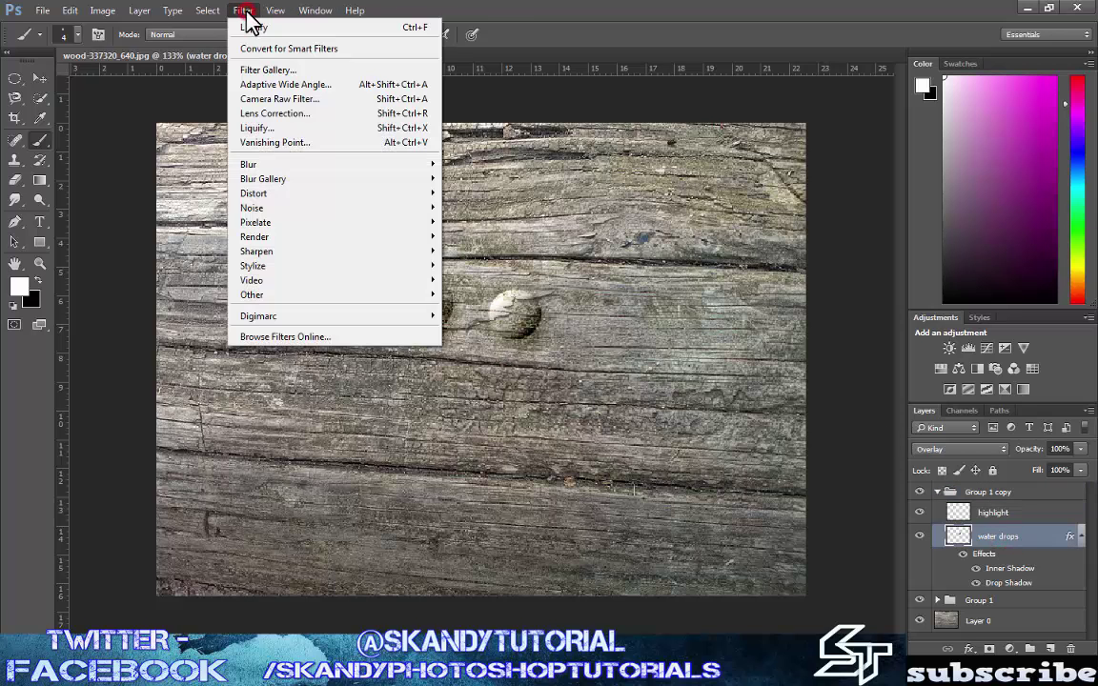
pyautogui.click(272, 128)
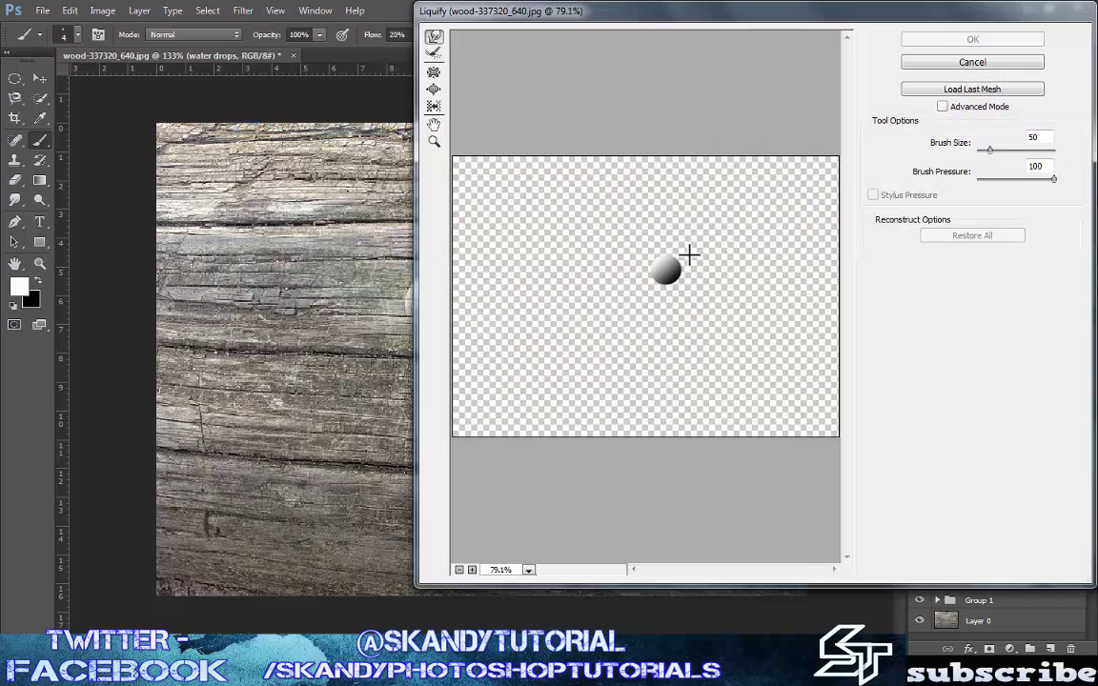
pyautogui.keyDown('alt'); pyautogui.scroll(3, 654, 272); pyautogui.keyUp('alt')
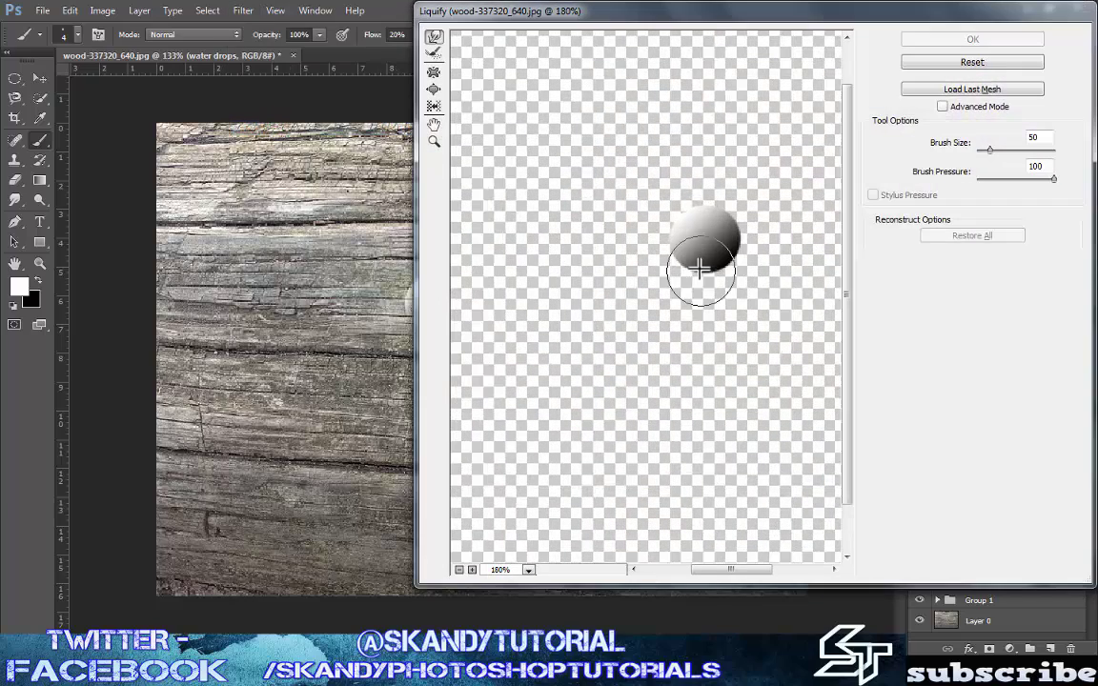
pyautogui.scroll(2, 699, 270)
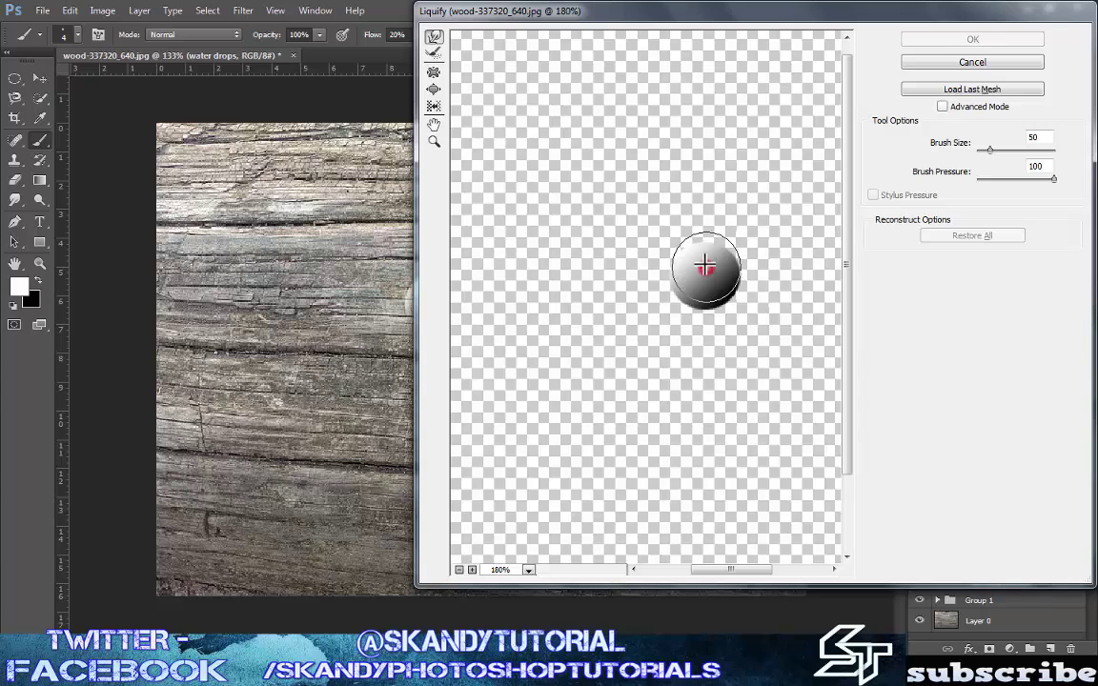
pyautogui.moveTo(704, 268); pyautogui.dragTo(706, 247)
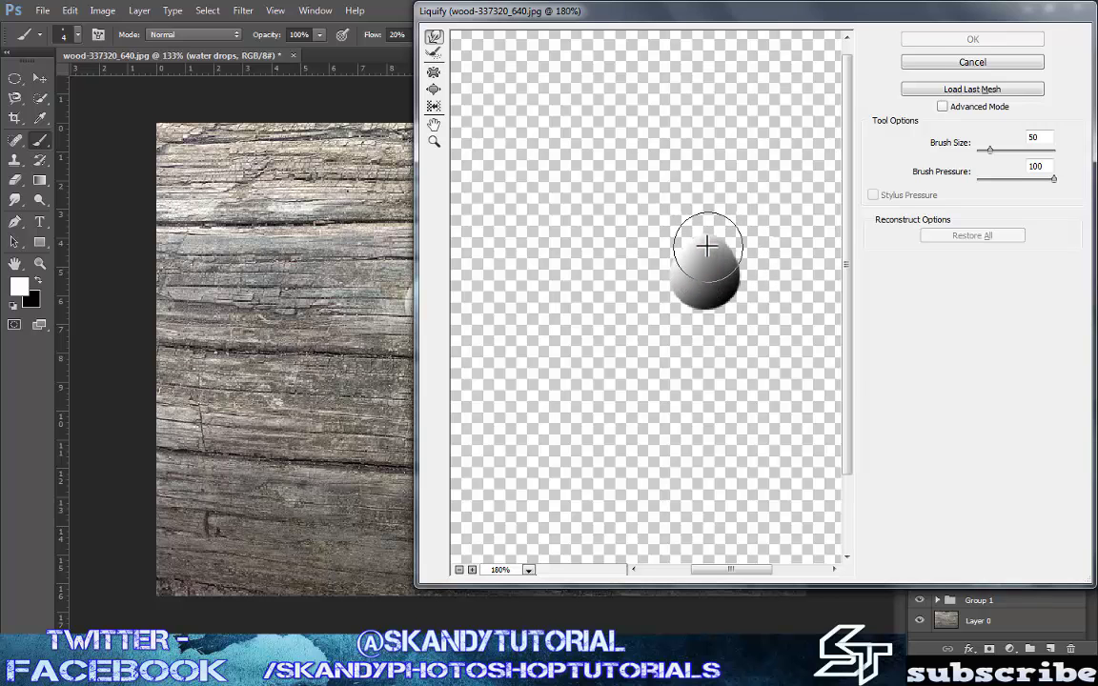
pyautogui.click(920, 40)
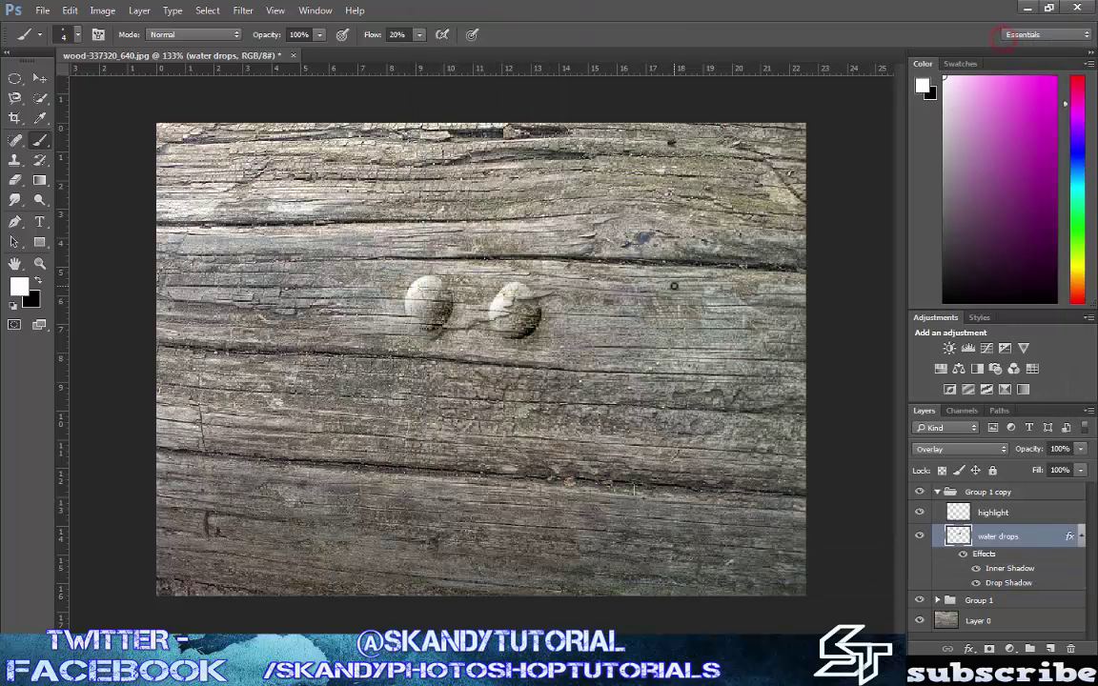
pyautogui.scroll(-2, 503, 330)
pyautogui.scroll(5, 505, 324)
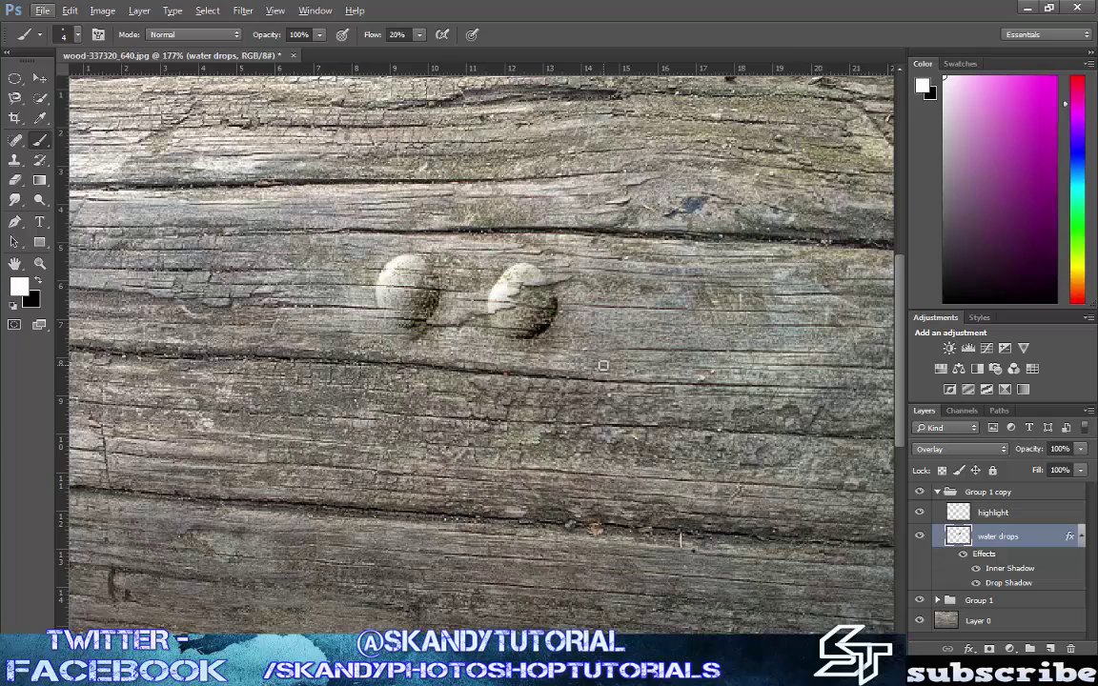
pyautogui.scroll(-5, 603, 365)
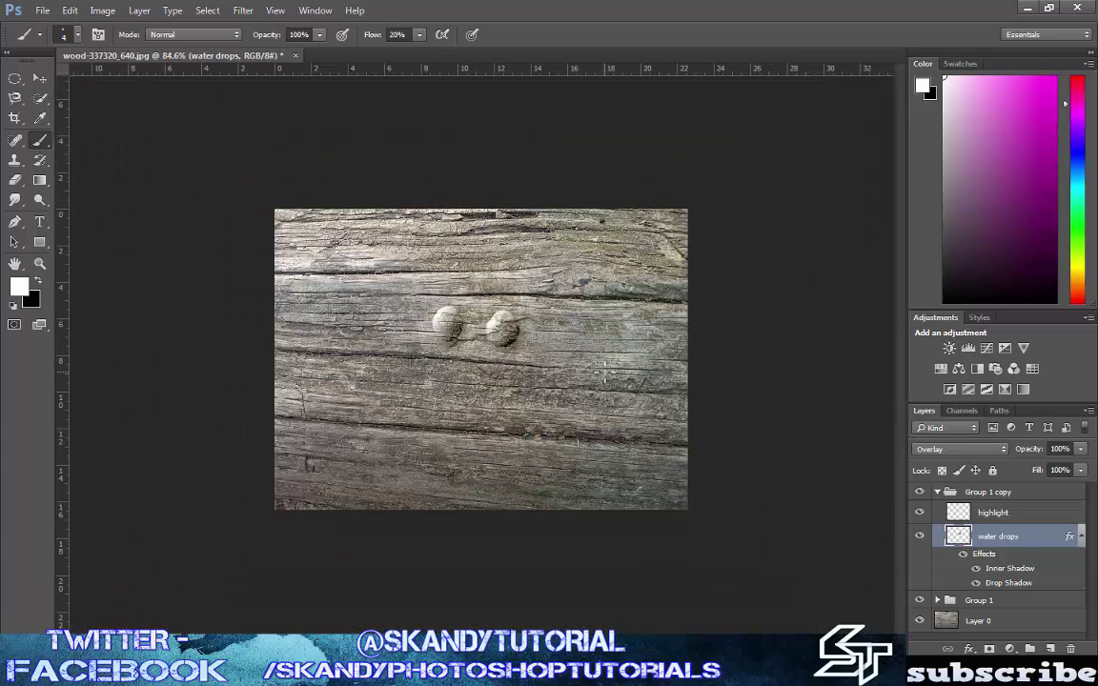